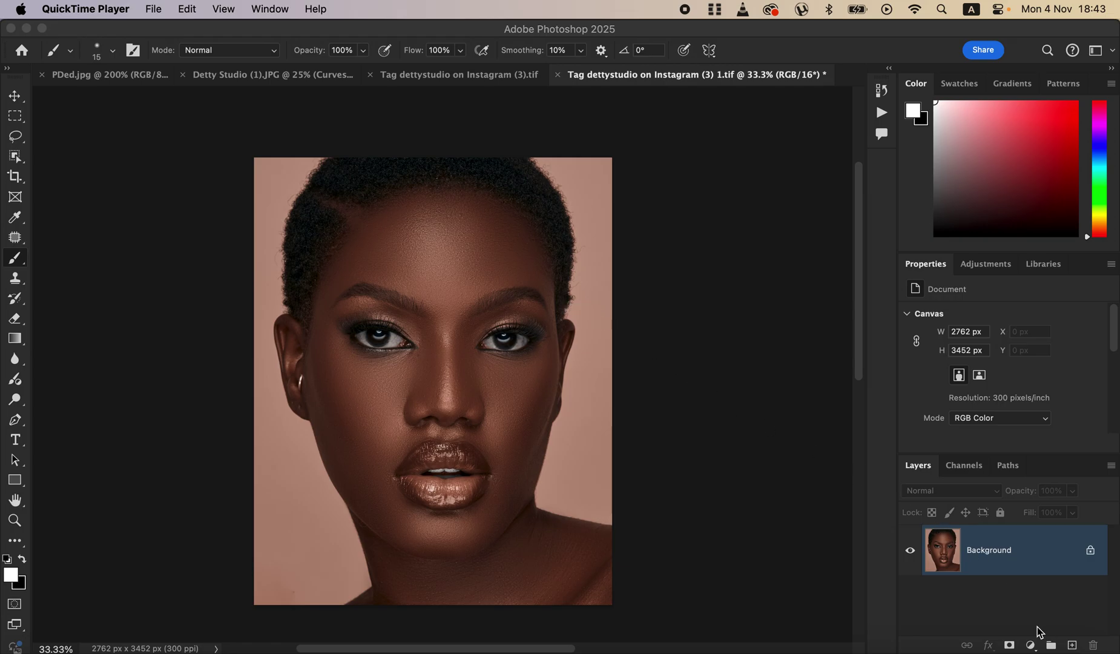
- Add a Curves adjustment layer above the Background and move its white point to input 183
left_click(1031, 647)
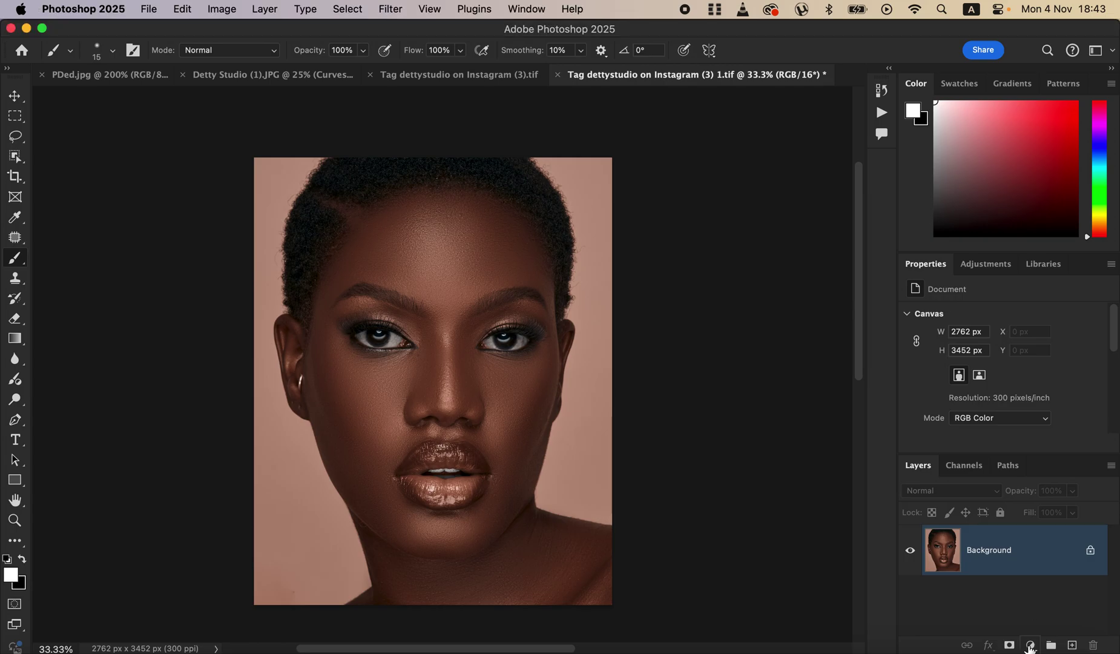
left_click(1031, 646)
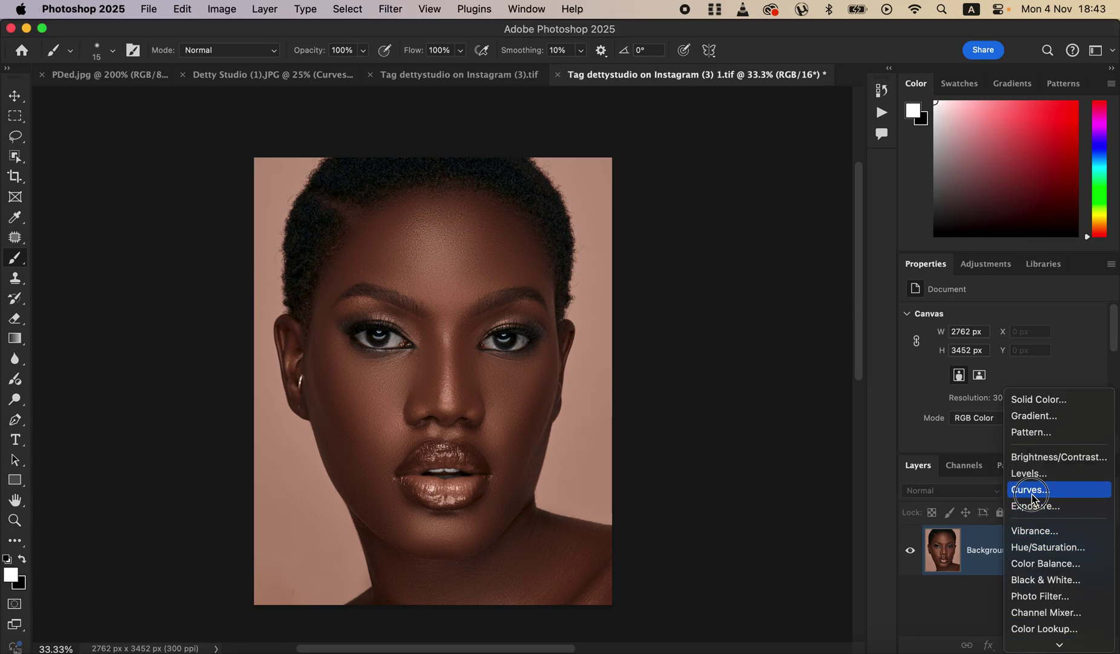
left_click(1031, 490)
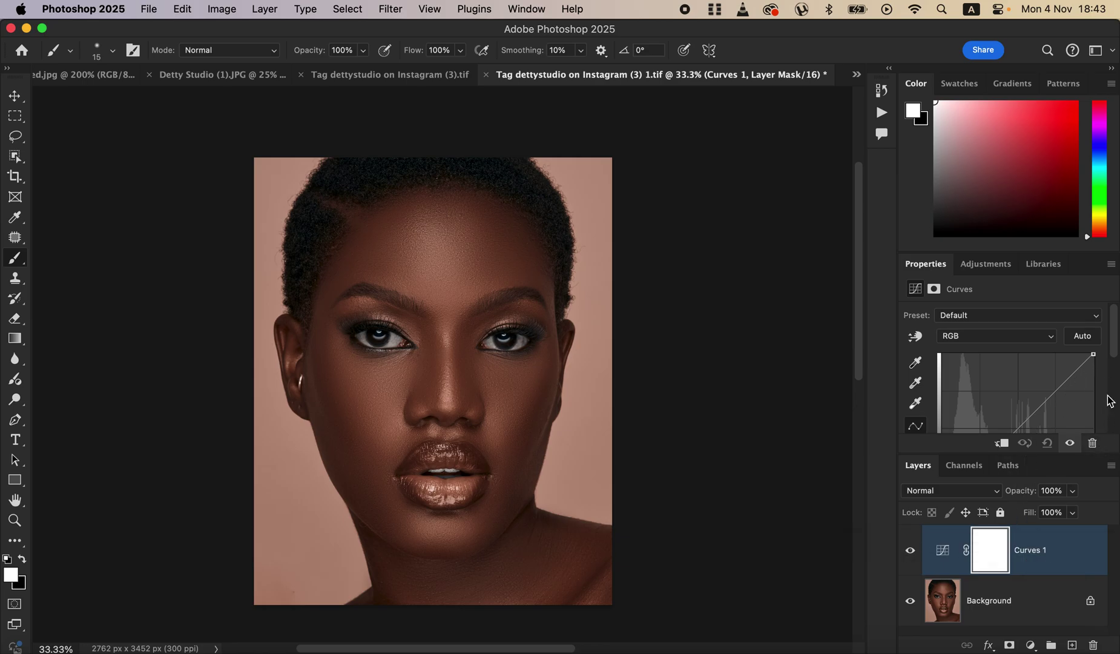
scroll(1113, 352, "down", 4)
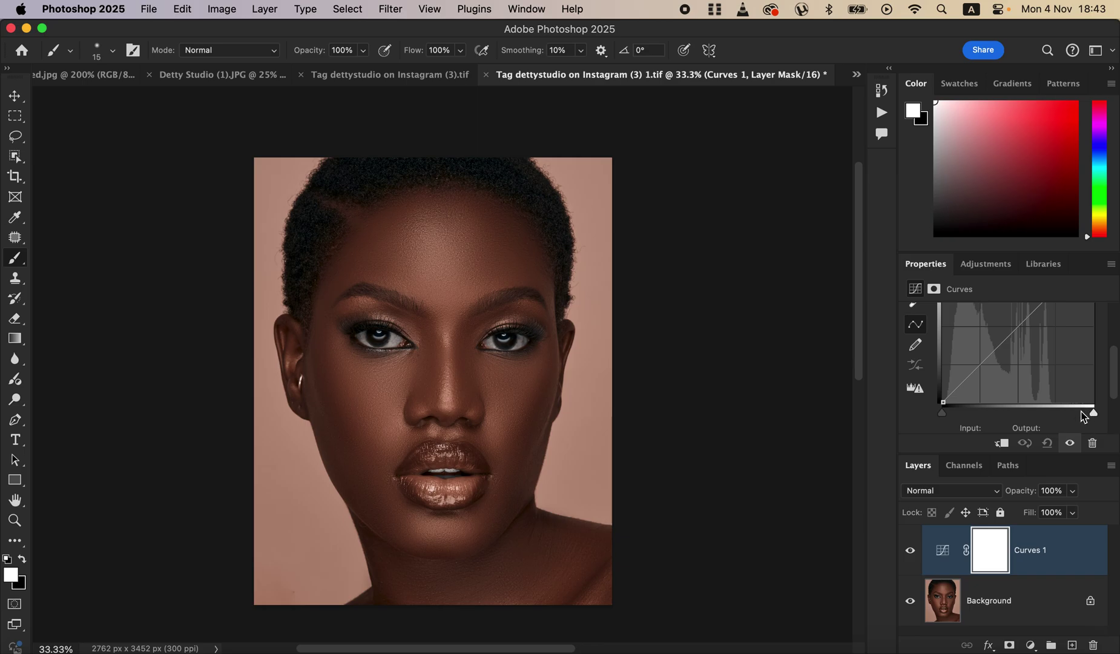
left_click_drag(1094, 415, 1051, 414)
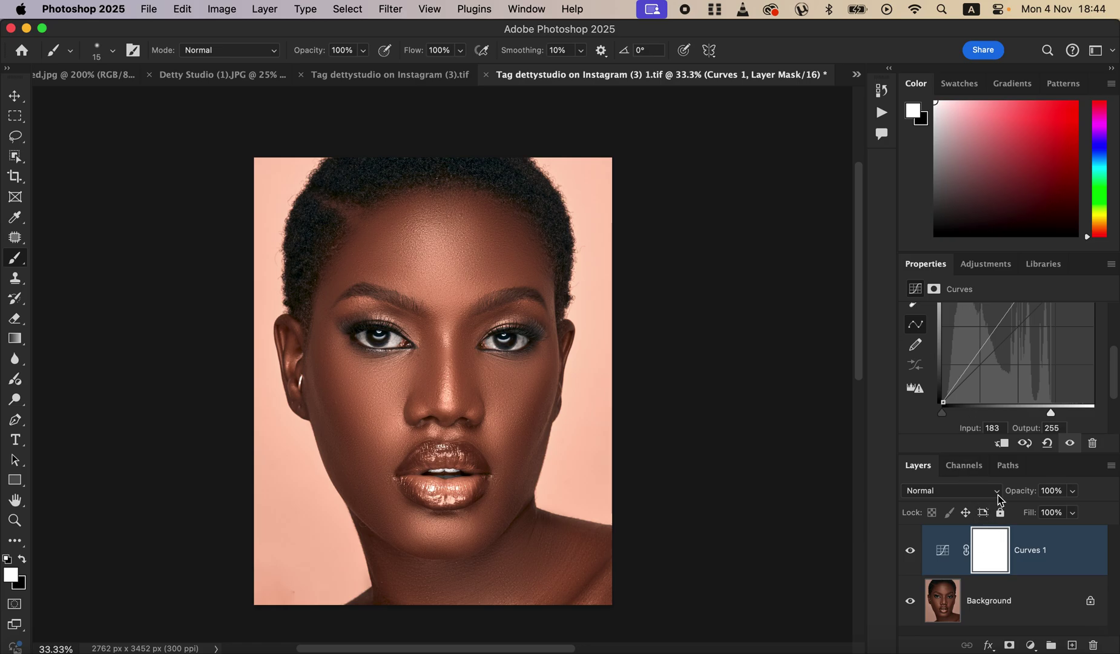
- Invert the brightening Curves layer's mask to black and rename the layer "dodge"
key("super+i")
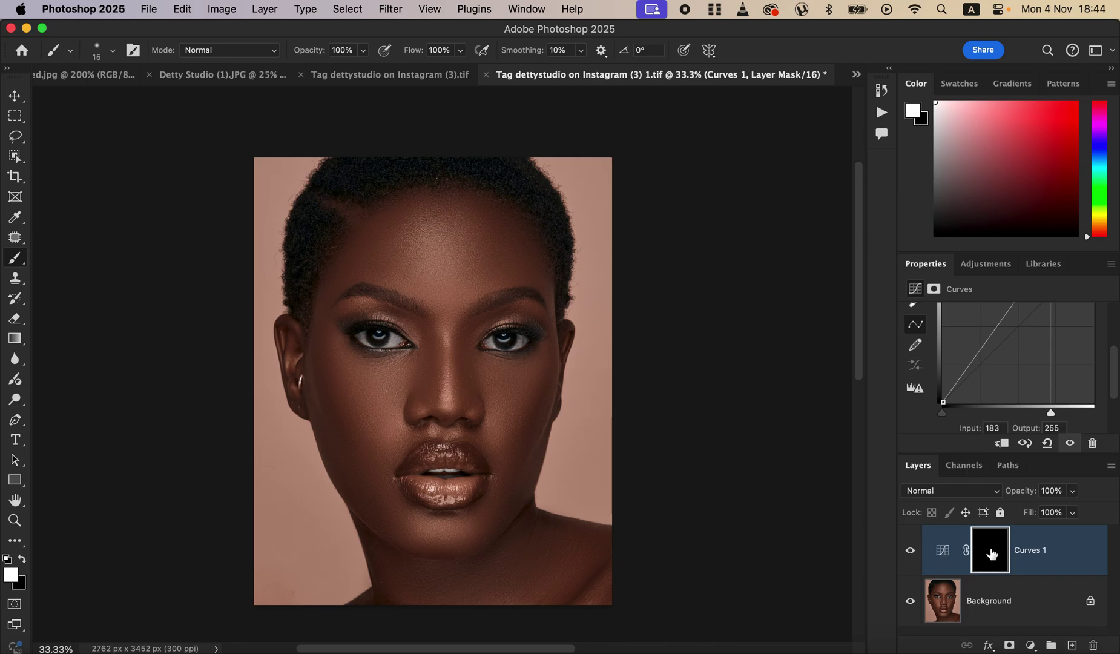
double_click(1027, 552)
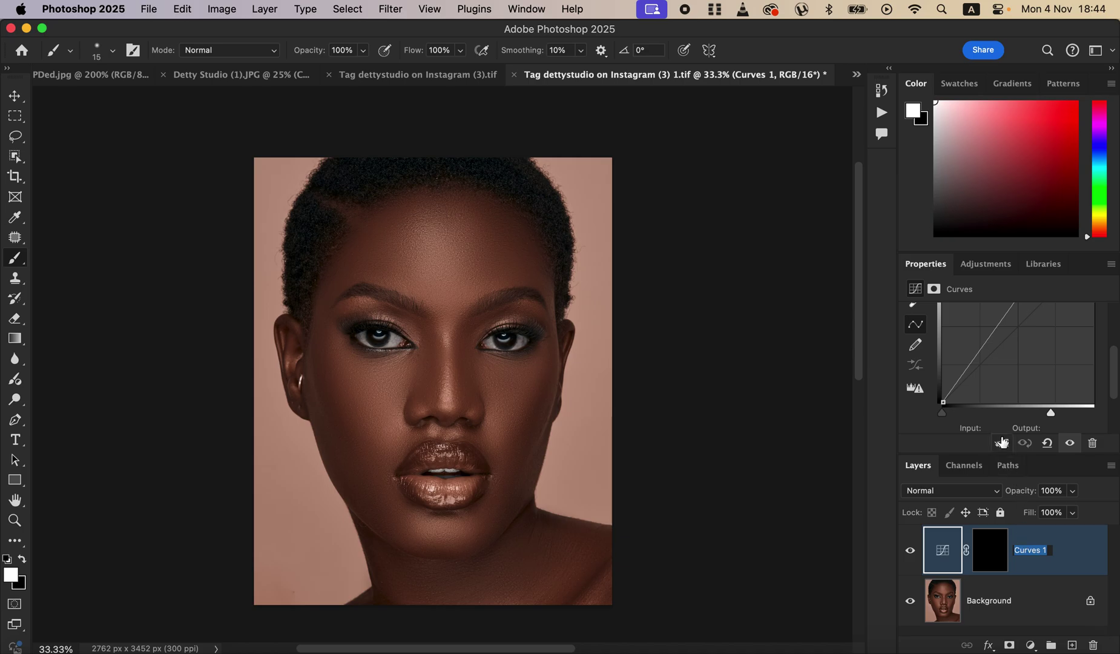
type("dodge")
key("Return")
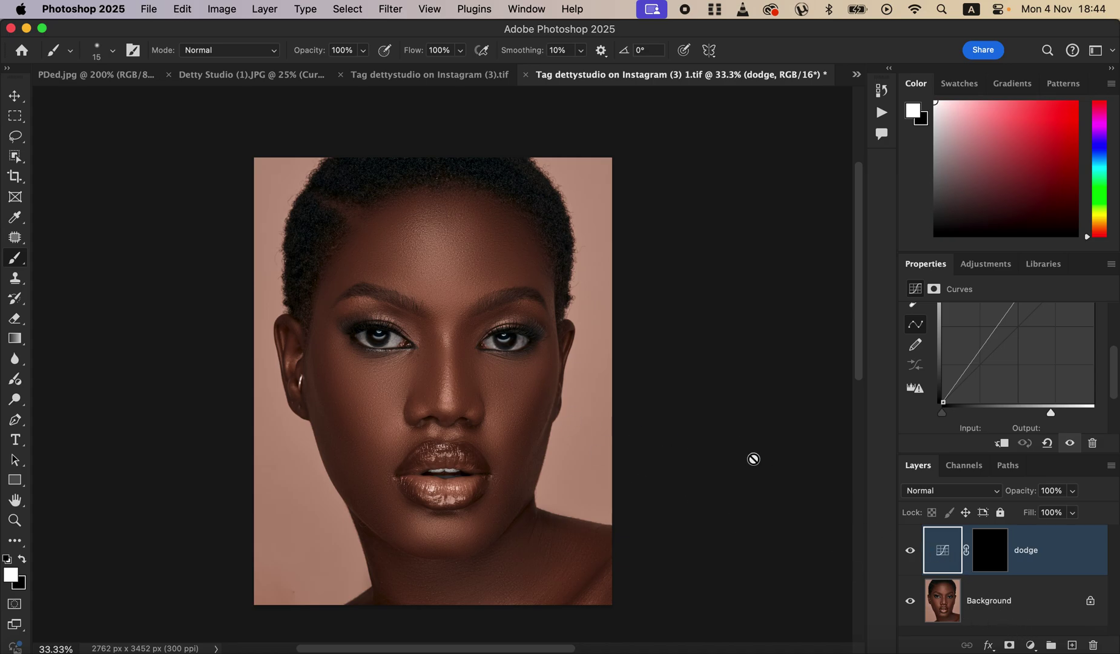
- Add a second Curves adjustment layer above dodge and move its black point to input 41
left_click(1030, 645)
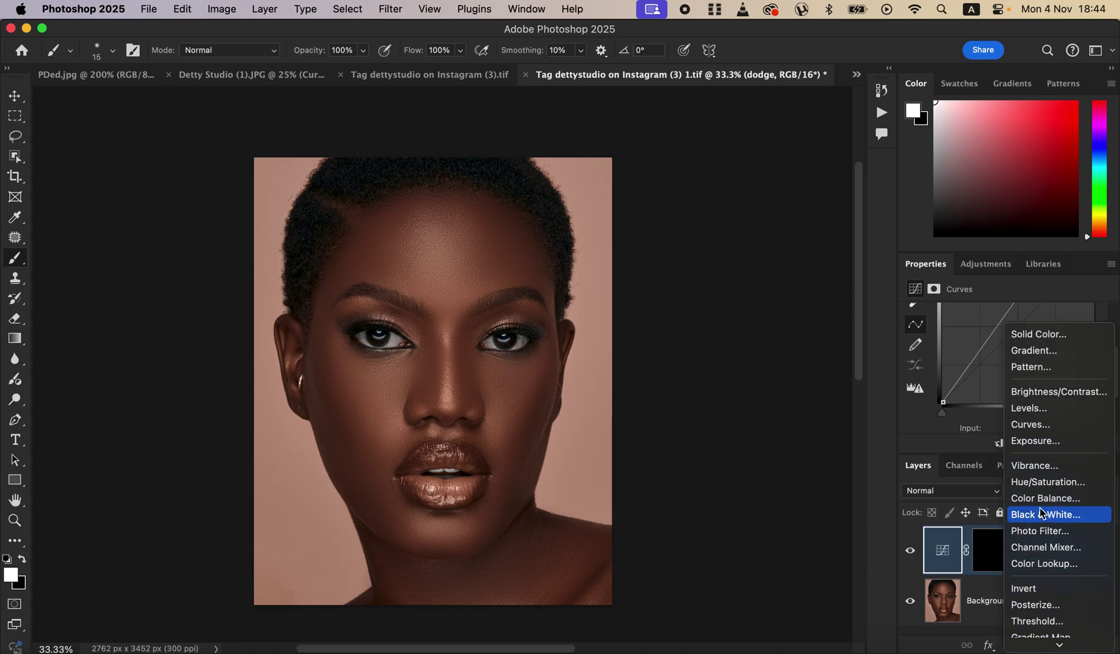
left_click(1043, 426)
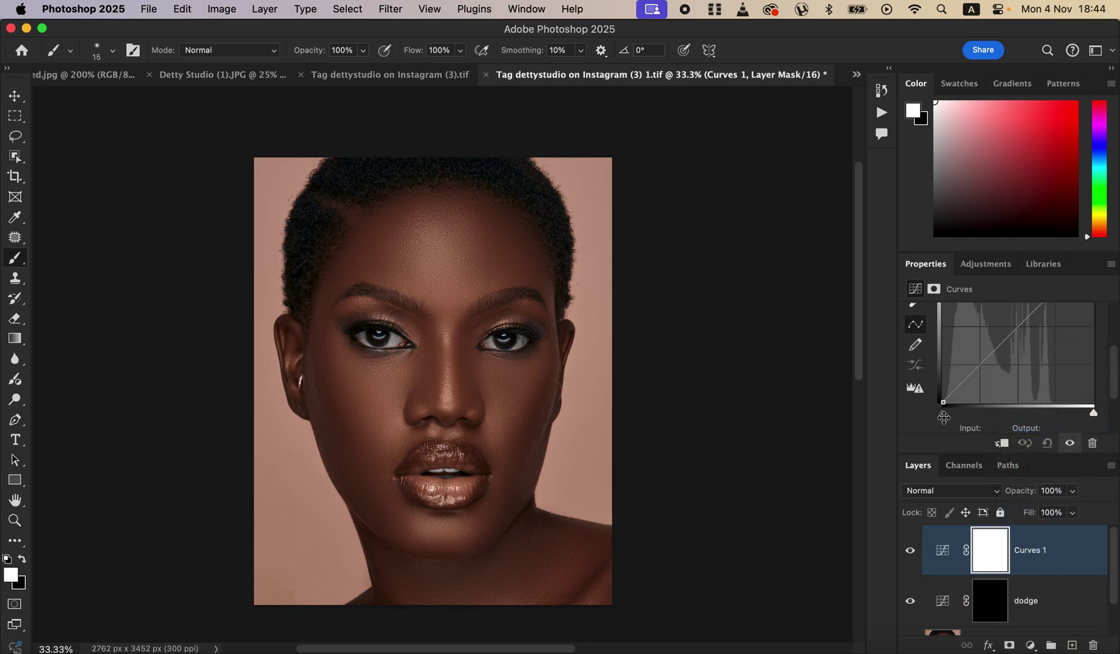
left_click_drag(945, 418, 968, 416)
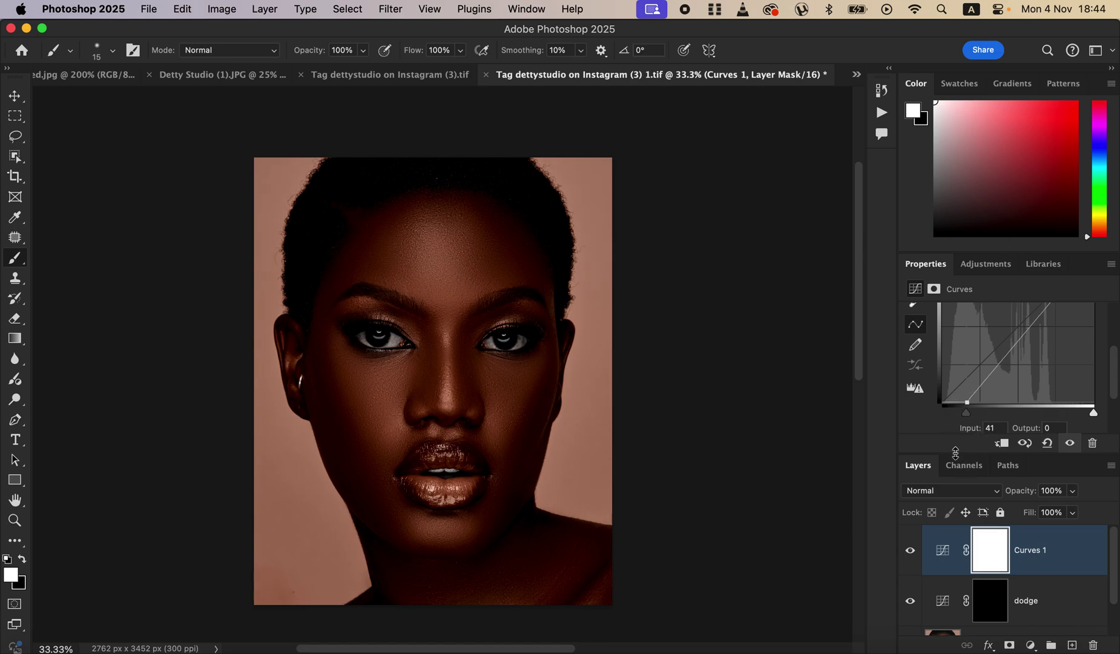
- Invert the darkening Curves layer's mask to black and rename the layer "burn"
key("super+i")
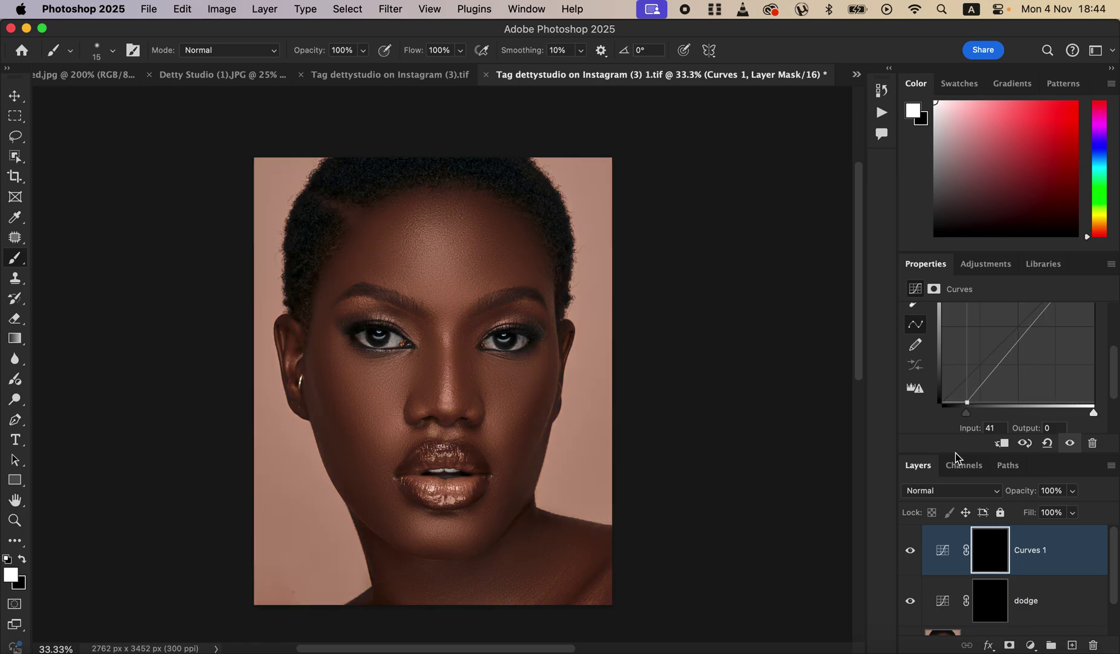
double_click(1030, 551)
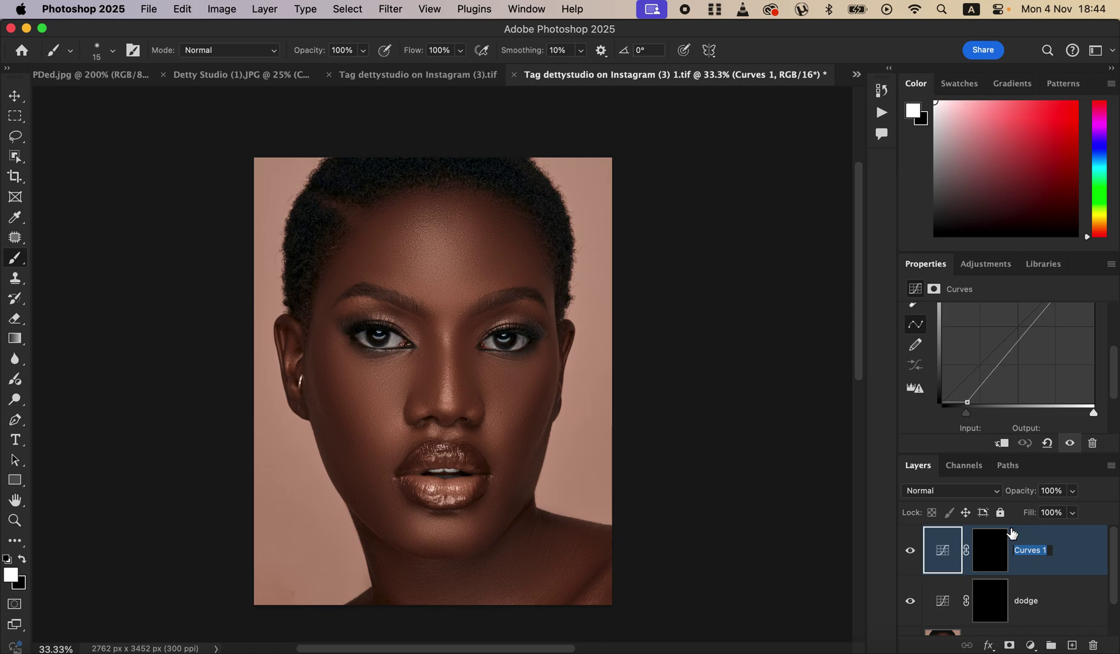
type("burn")
key("Return")
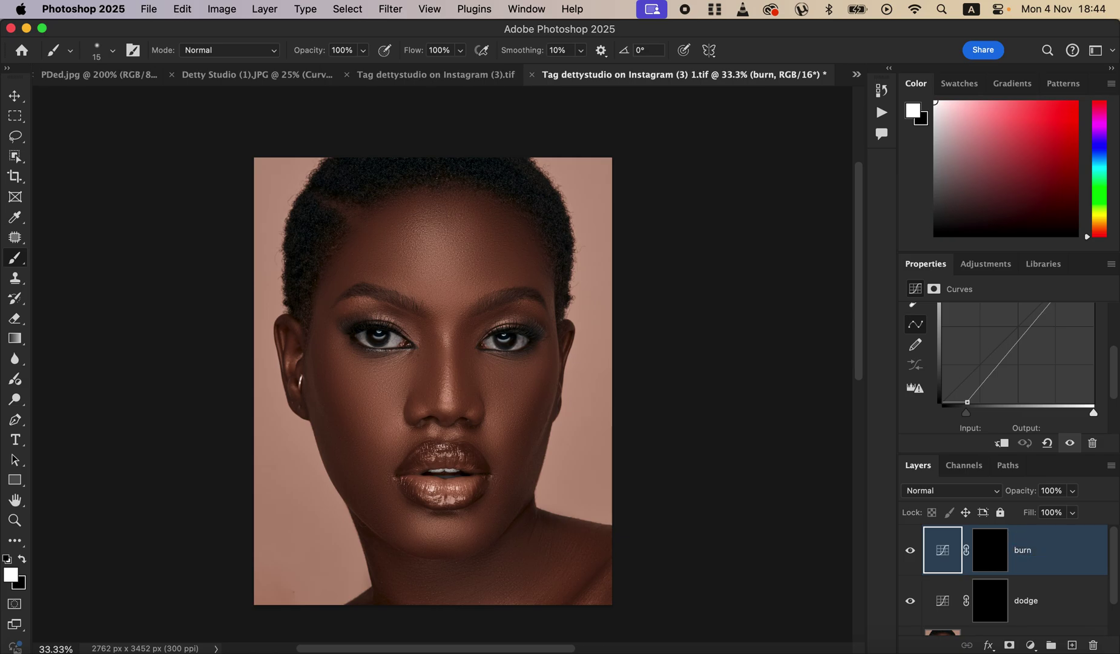
- Group the burn and dodge layers together and name the group "DNB"
left_click(1075, 599, "shift")
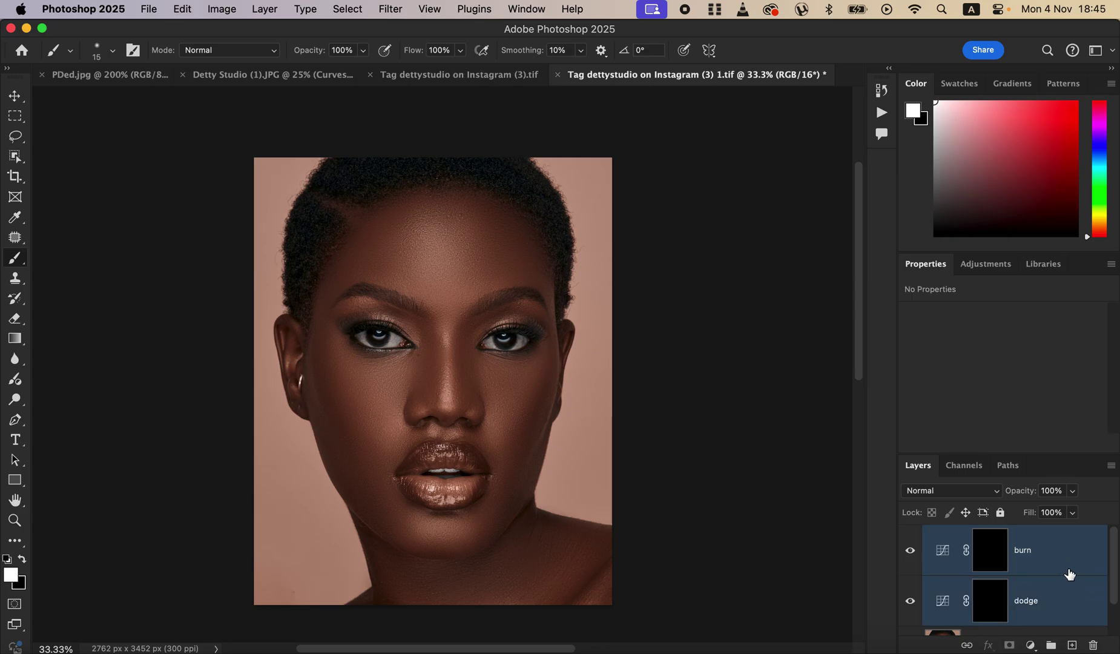
mouse_move(1070, 563)
left_mouse_down()
mouse_move(1055, 586)
mouse_move(1053, 646)
left_mouse_up()
double_click(973, 535)
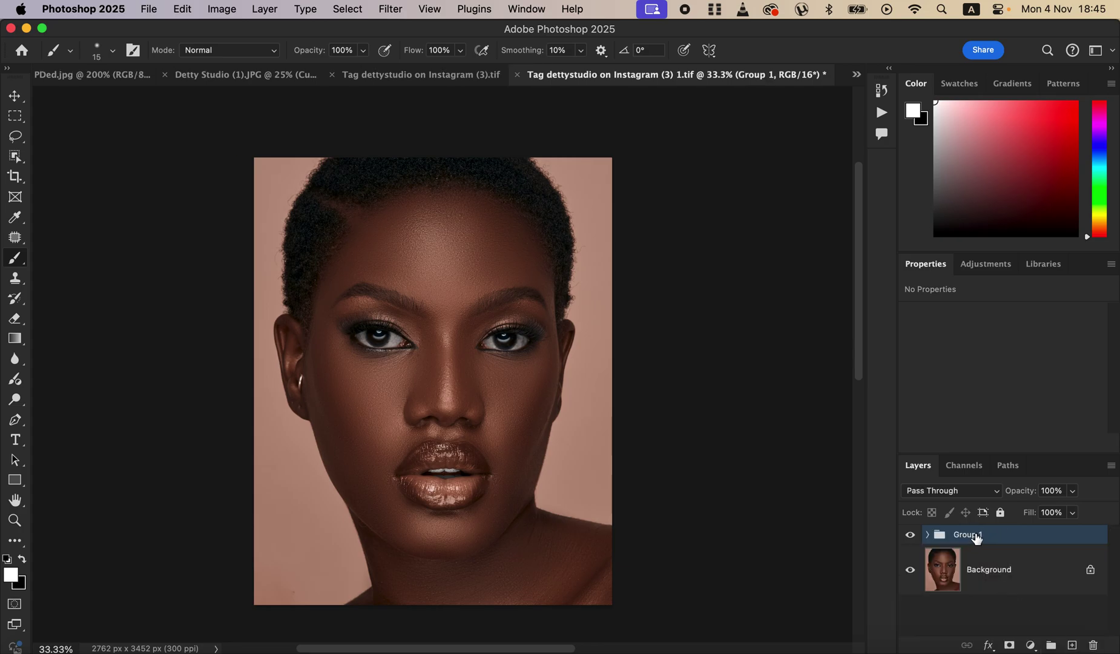
type("DNB")
key("Return")
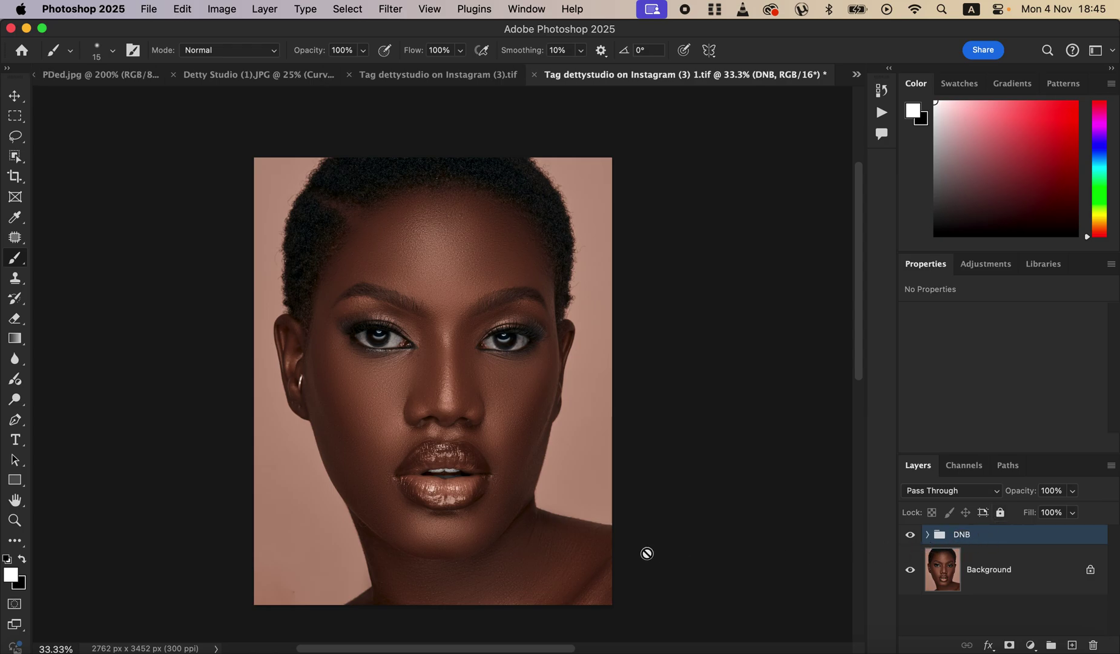
- Target the dodge layer's mask inside the DNB group and set up the Brush tool with a 90 px Soft Round tip
left_click(928, 535)
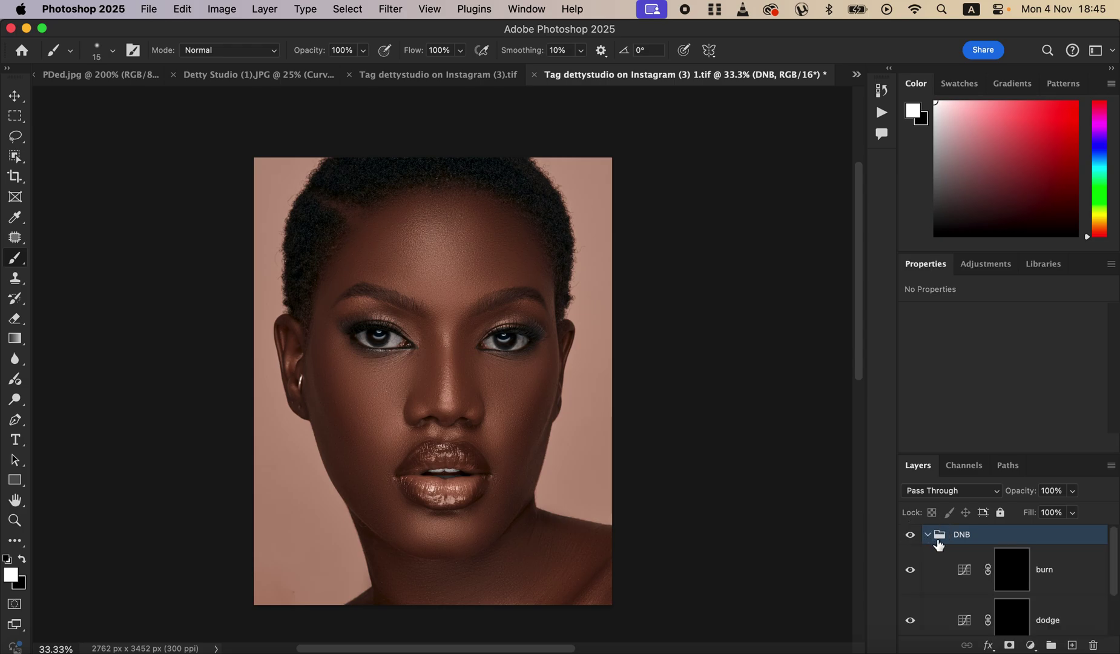
scroll(1115, 557, "down", 1)
left_click(1017, 604)
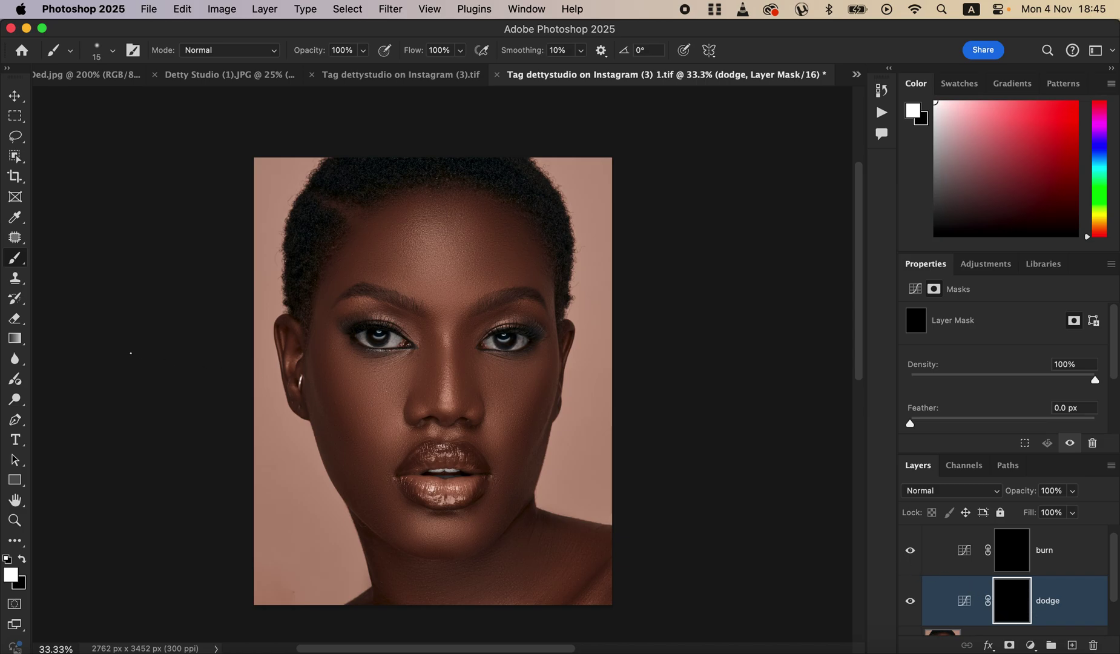
left_click(14, 259)
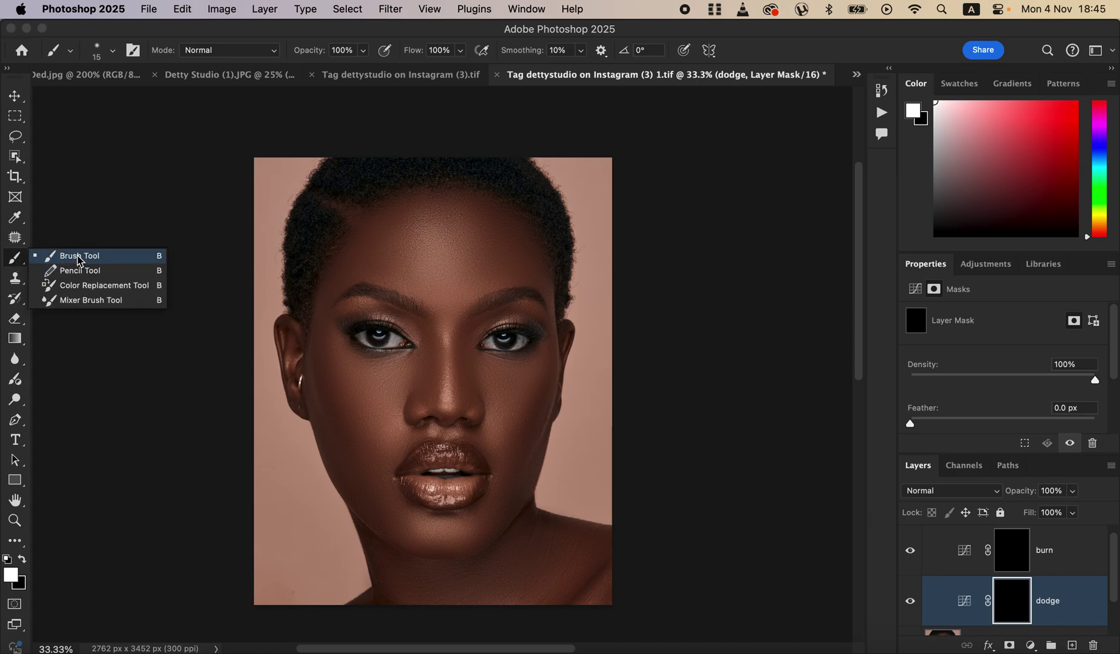
left_click(78, 262)
left_click(113, 54)
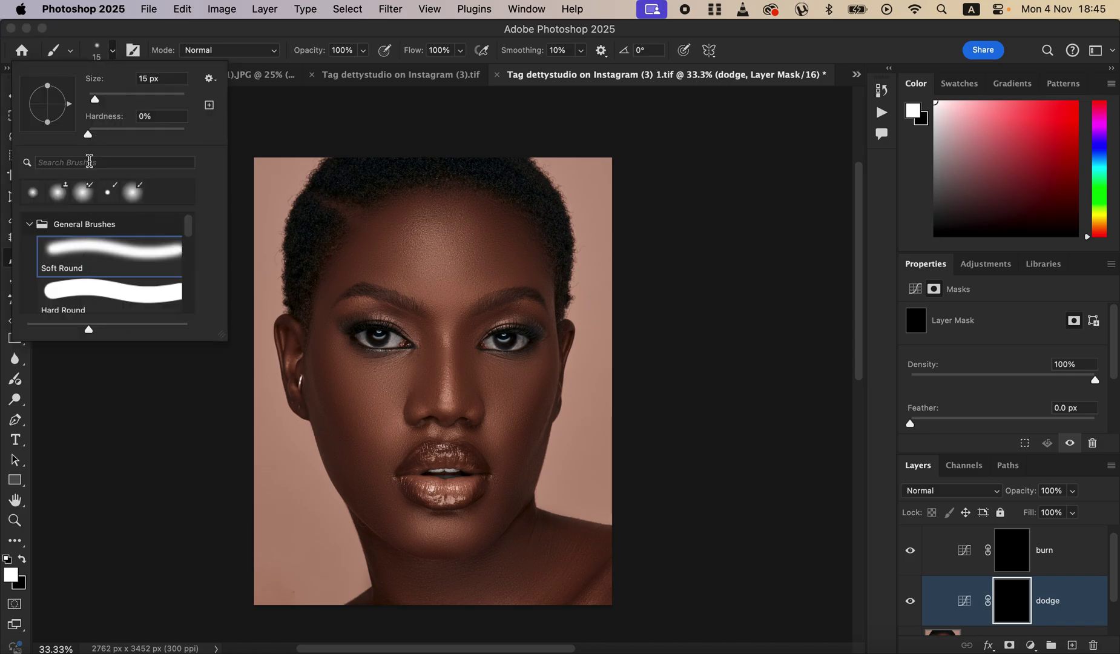
left_click(171, 48)
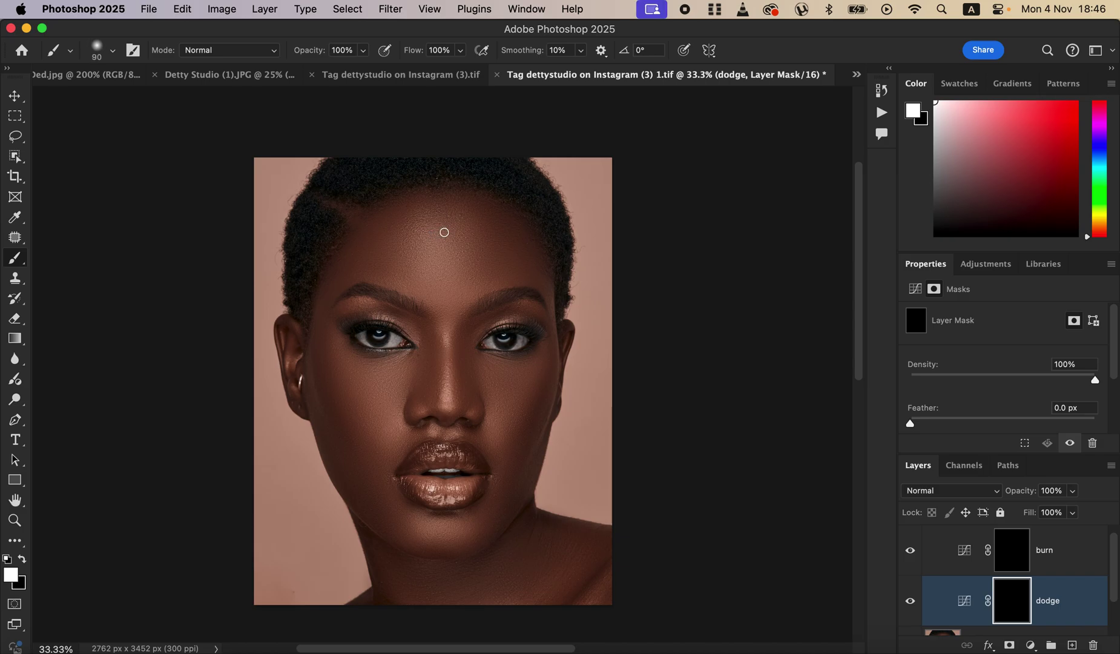
- Paint white strokes on the dodge mask over the central forehead, both cheeks under the eyes, the nose bridge and the chin
mouse_move(413, 234)
left_mouse_down()
mouse_move(478, 230)
mouse_move(444, 248)
mouse_move(480, 248)
left_mouse_up()
left_click_drag(419, 265, 481, 266)
mouse_move(428, 279)
left_mouse_down()
mouse_move(474, 279)
mouse_move(458, 296)
left_mouse_up()
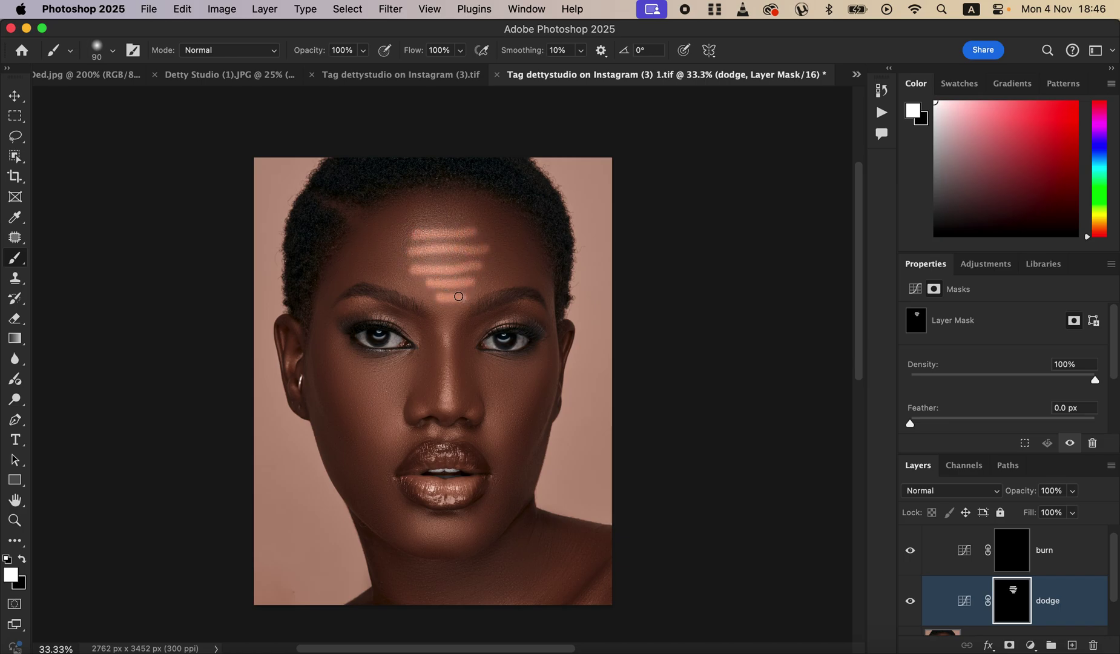
mouse_move(368, 376)
left_mouse_down()
mouse_move(404, 378)
mouse_move(375, 395)
mouse_move(397, 394)
mouse_move(392, 422)
left_mouse_up()
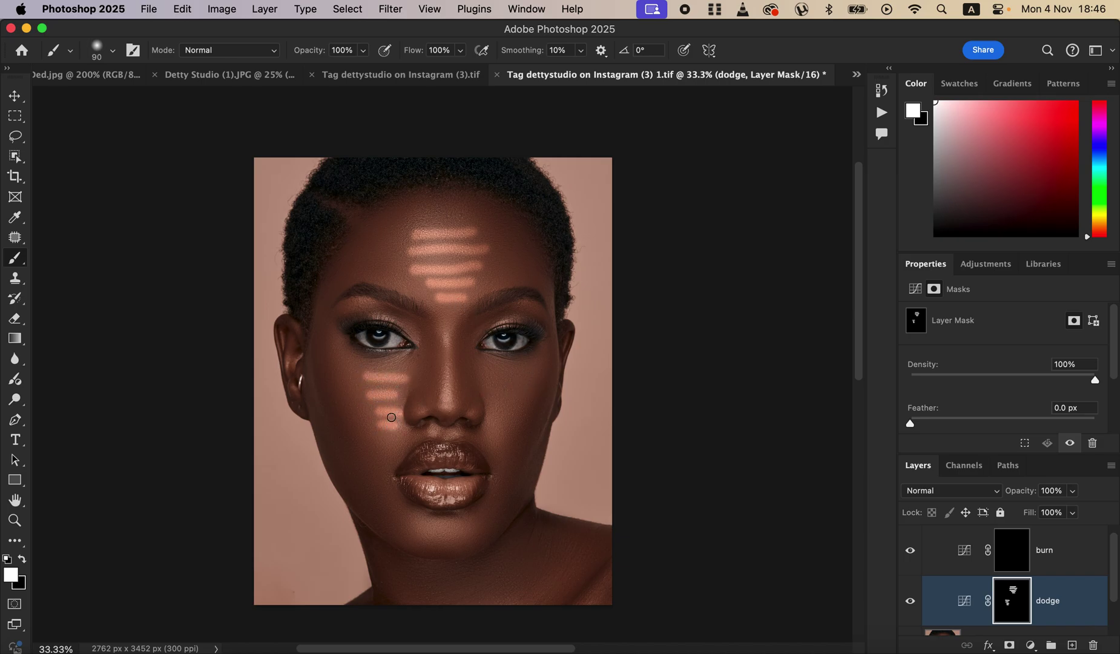
mouse_move(361, 387)
left_mouse_down()
mouse_move(379, 389)
mouse_move(390, 413)
left_mouse_up()
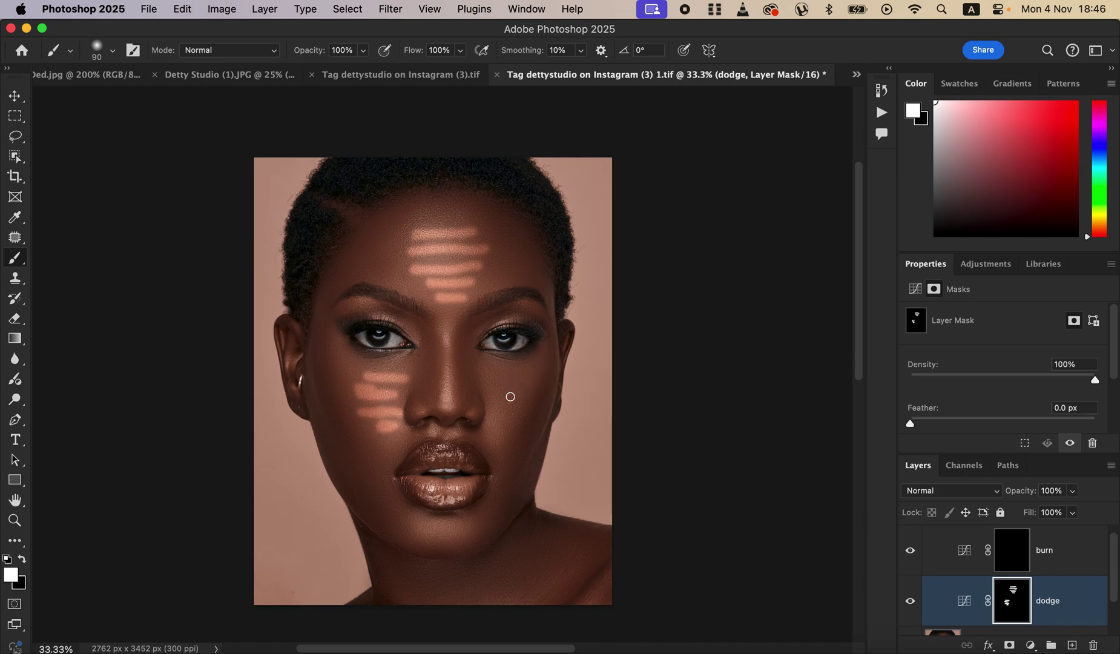
mouse_move(509, 382)
left_mouse_down()
mouse_move(537, 382)
mouse_move(515, 418)
left_mouse_up()
mouse_move(446, 331)
left_mouse_down()
mouse_move(446, 410)
mouse_move(448, 333)
left_mouse_up()
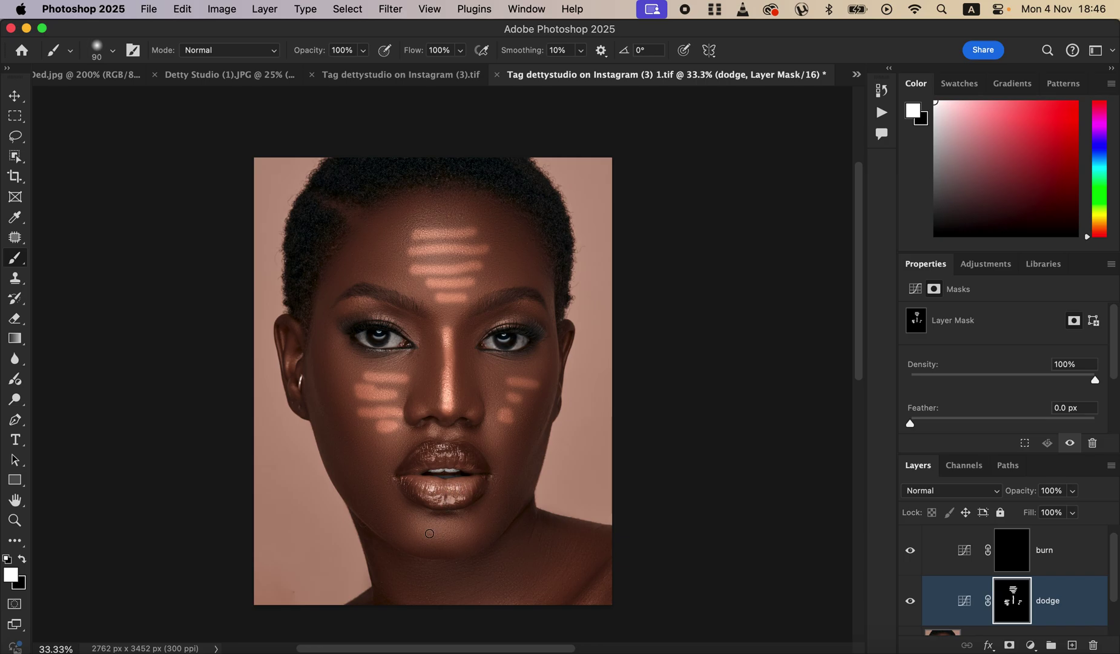
left_click_drag(413, 527, 475, 519)
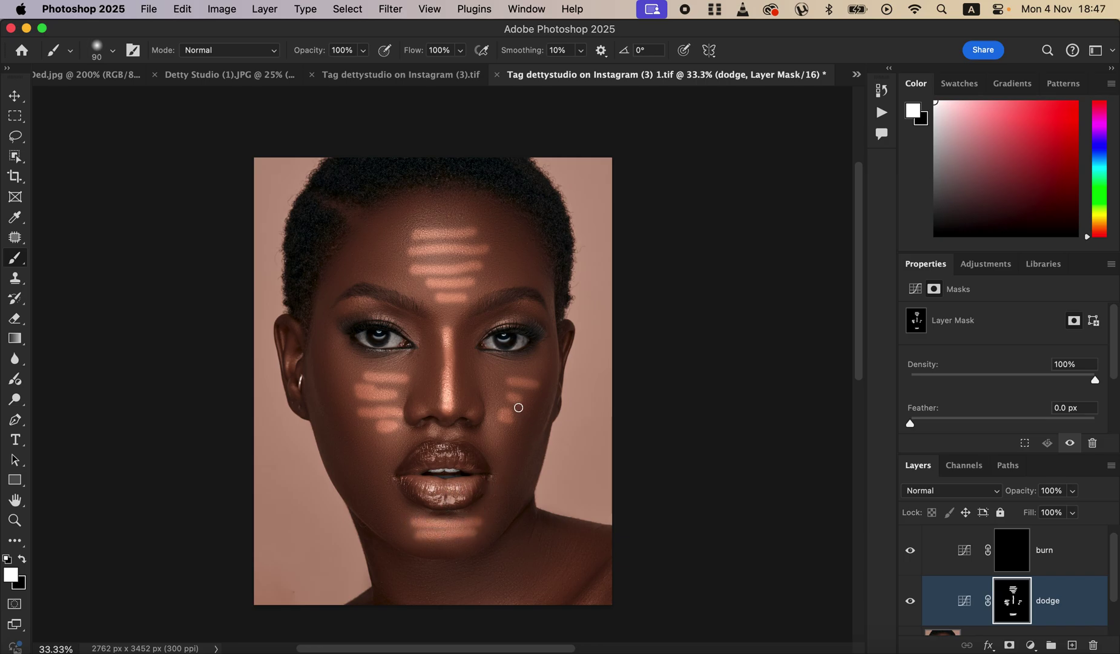
mouse_move(436, 226)
left_mouse_down()
mouse_move(462, 215)
mouse_move(401, 229)
left_mouse_up()
left_click_drag(451, 262, 493, 261)
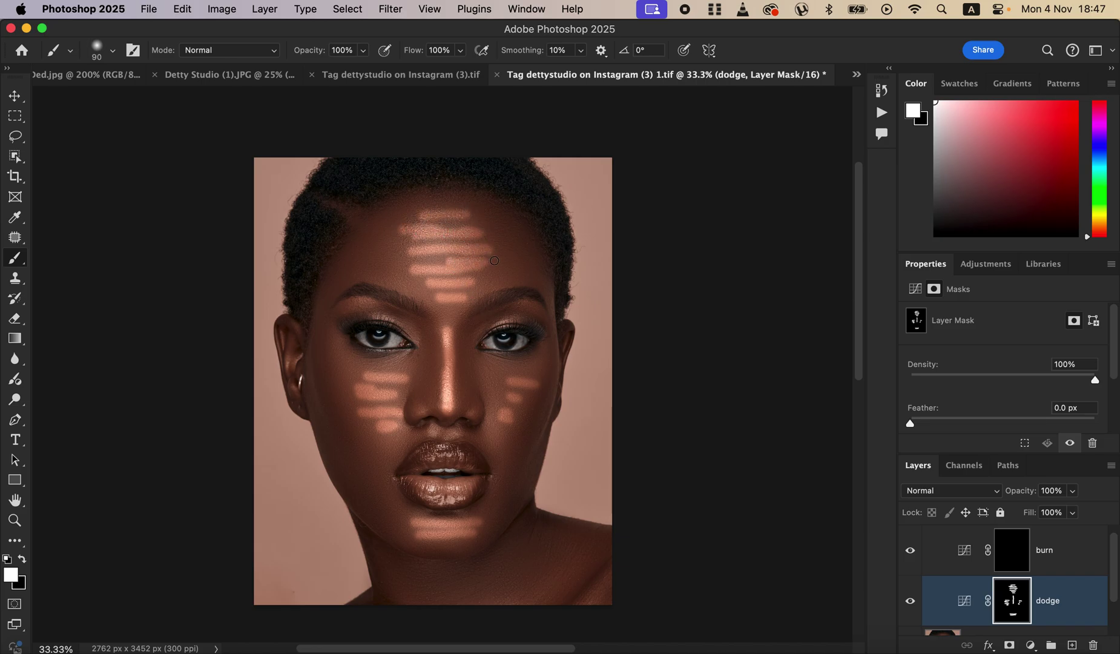
left_click_drag(517, 379, 535, 379)
mouse_move(369, 373)
left_mouse_down()
mouse_move(347, 362)
mouse_move(375, 355)
left_mouse_up()
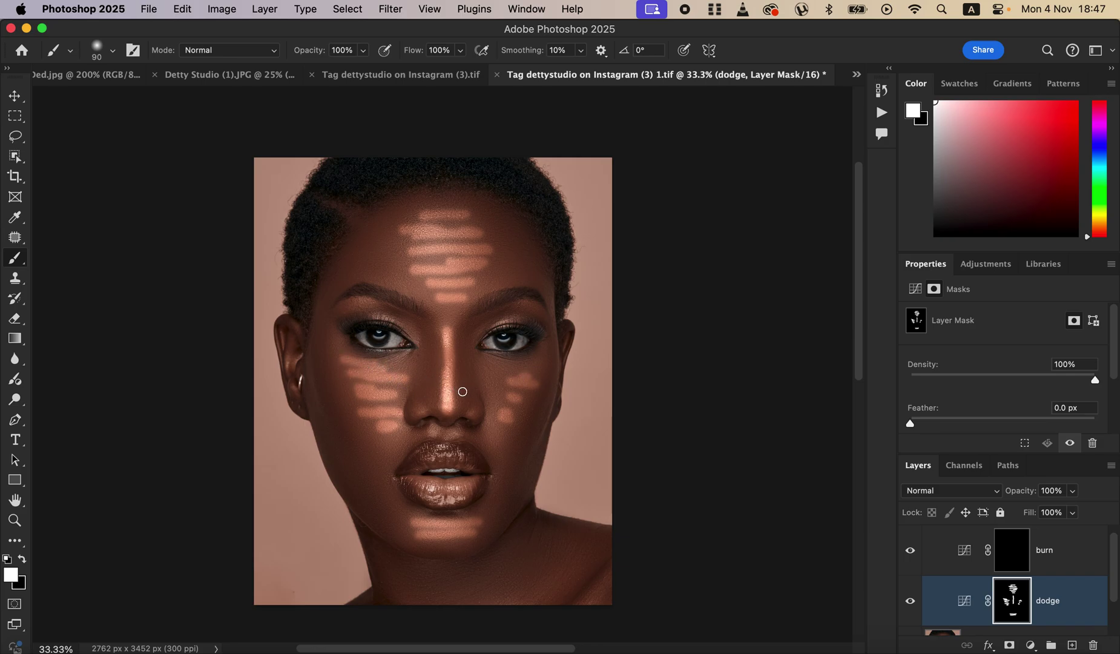
- Target the burn layer's mask and paint white strokes down both outer cheeks toward the jaw
left_click(1014, 560)
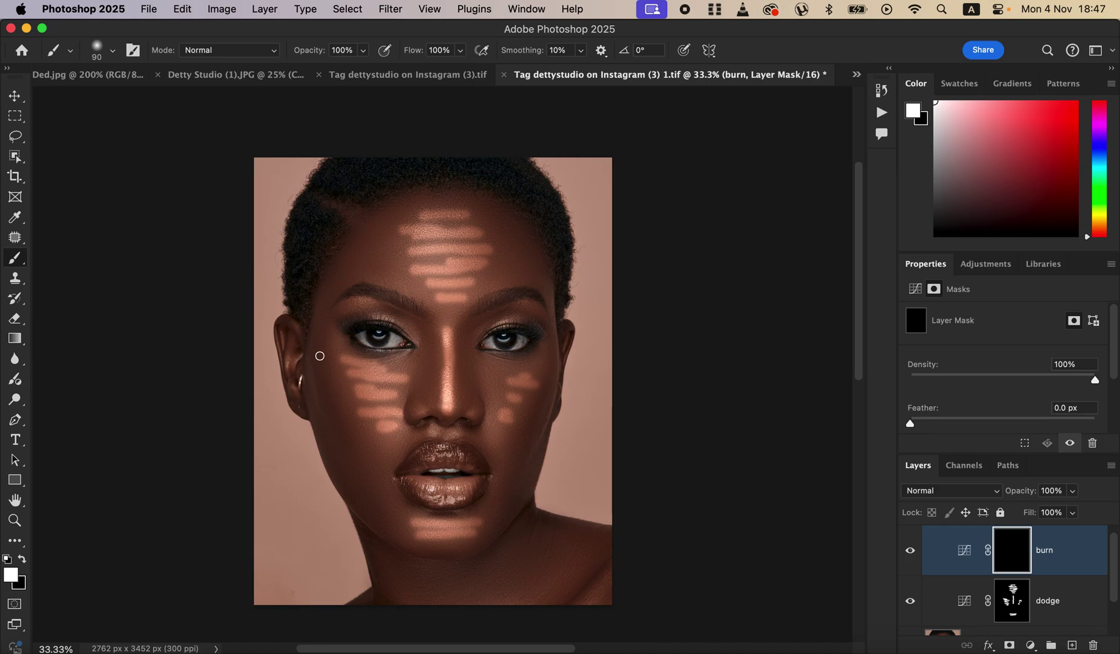
left_click_drag(320, 343, 366, 470)
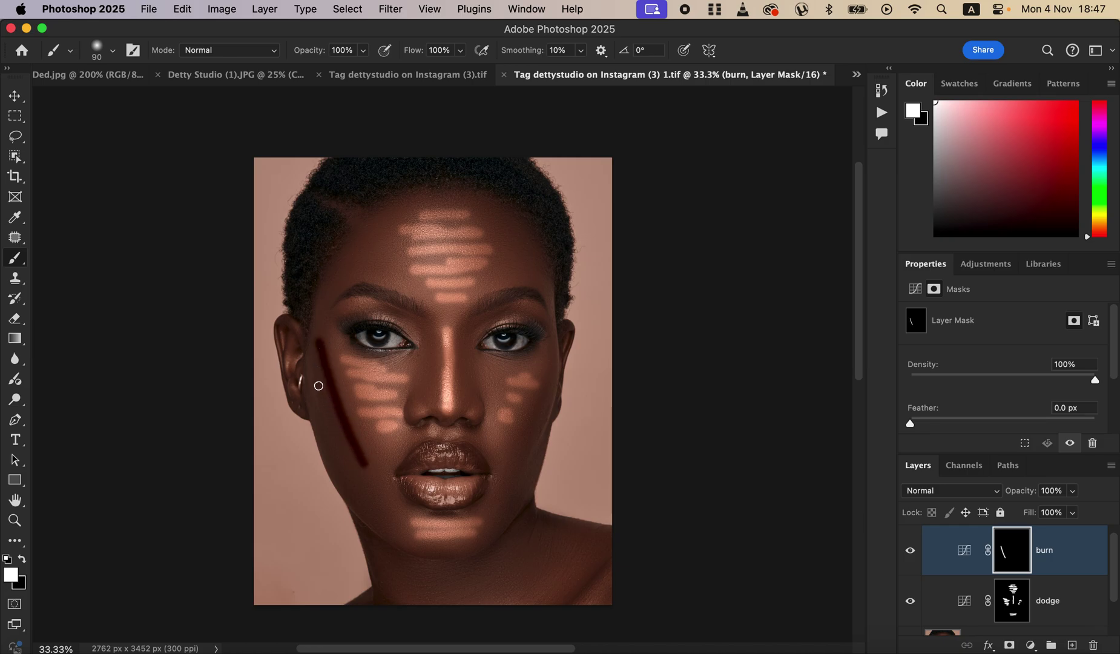
left_click_drag(321, 408, 357, 488)
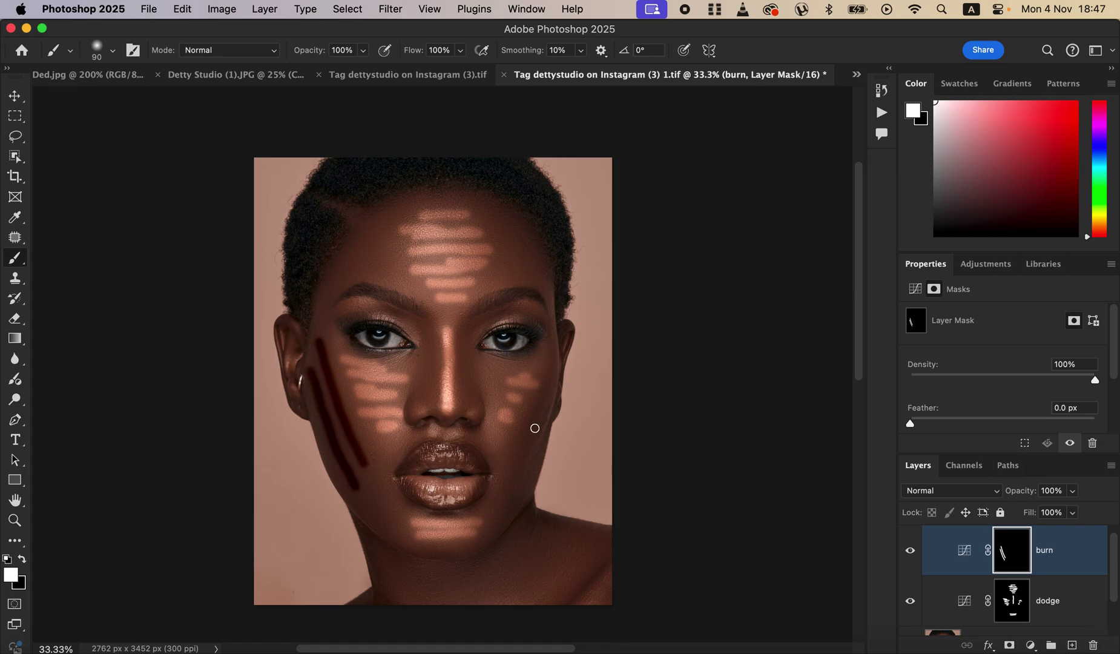
left_click_drag(545, 377, 520, 453)
left_click_drag(548, 401, 509, 514)
left_click_drag(516, 445, 507, 487)
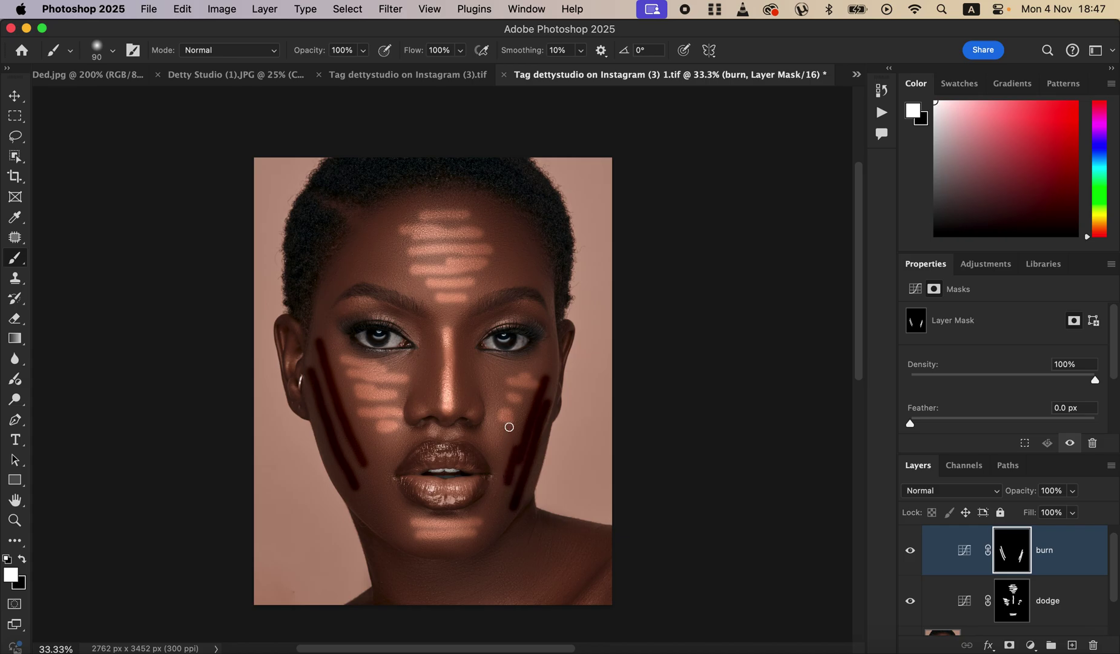
- Paint white strokes on the burn mask along both sides of the nose, both outer forehead areas and one side of the jaw
left_click_drag(418, 320, 429, 409)
left_click_drag(476, 325, 471, 414)
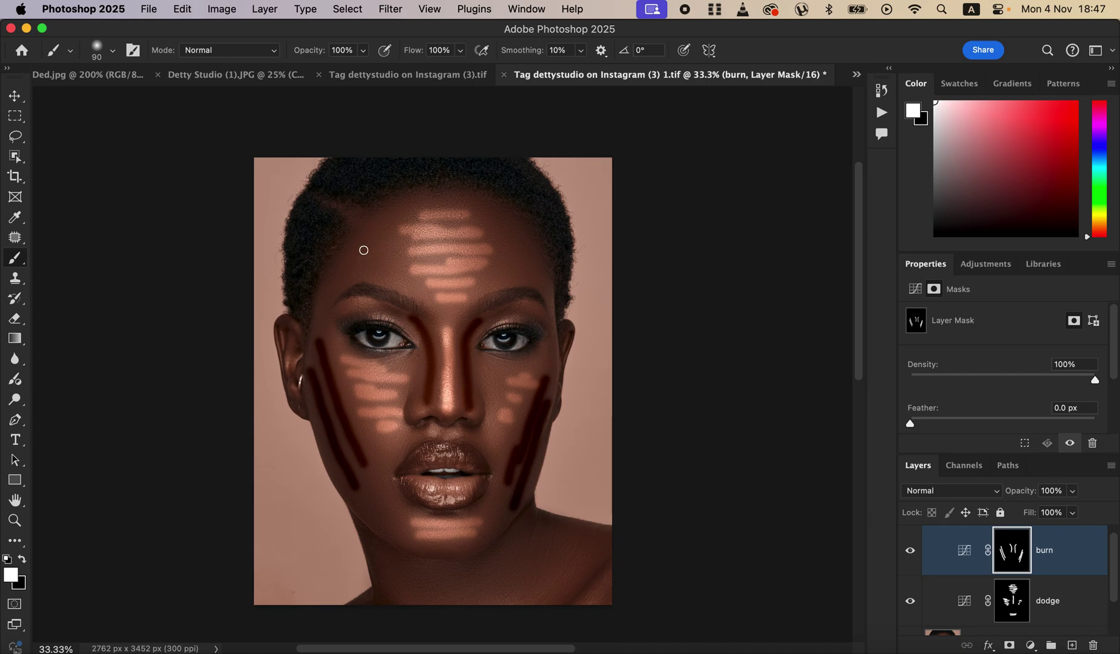
left_click_drag(355, 245, 387, 206)
mouse_move(350, 272)
left_mouse_down()
mouse_move(378, 250)
mouse_move(371, 271)
mouse_move(410, 251)
mouse_move(364, 247)
left_mouse_up()
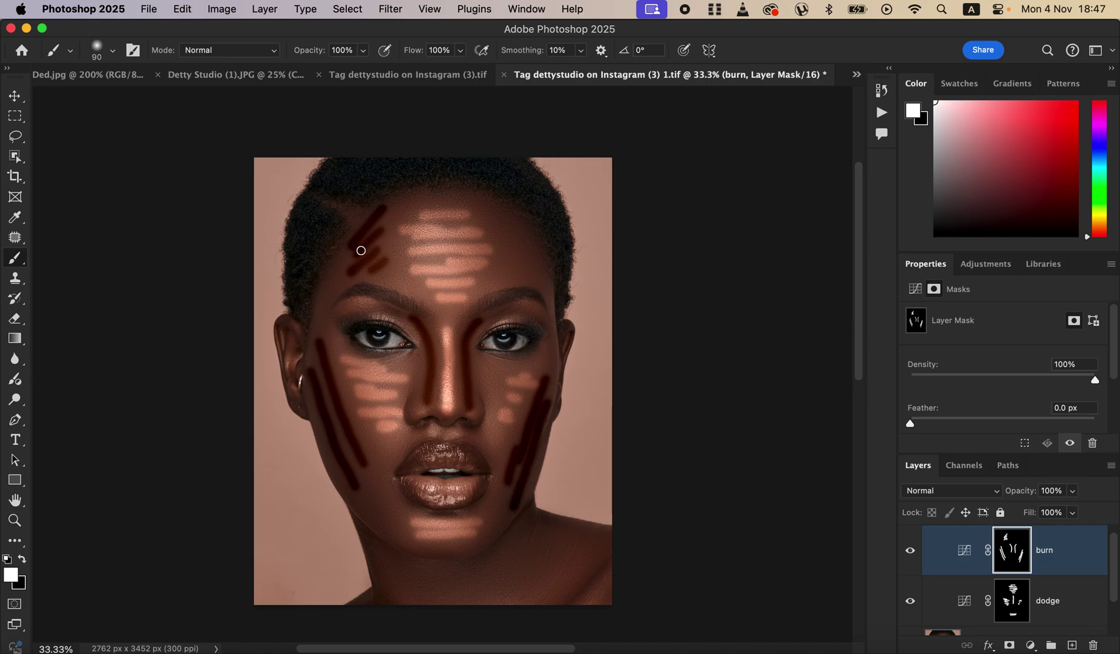
mouse_move(510, 229)
left_mouse_down()
mouse_move(541, 265)
mouse_move(505, 270)
mouse_move(519, 271)
mouse_move(530, 240)
left_mouse_up()
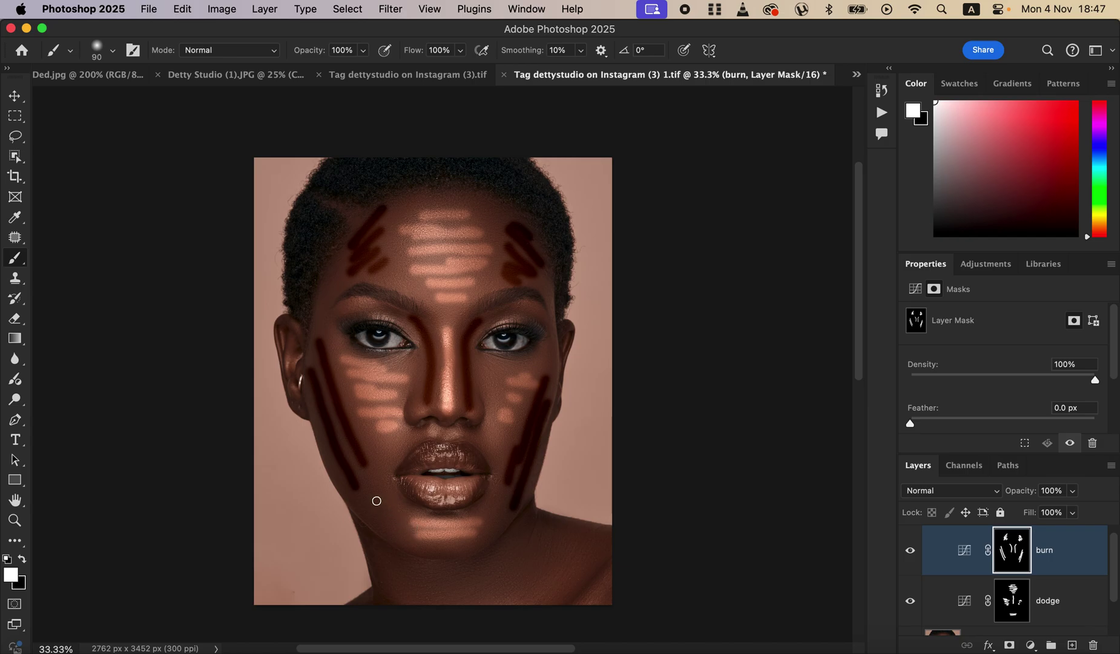
left_click_drag(358, 468, 380, 499)
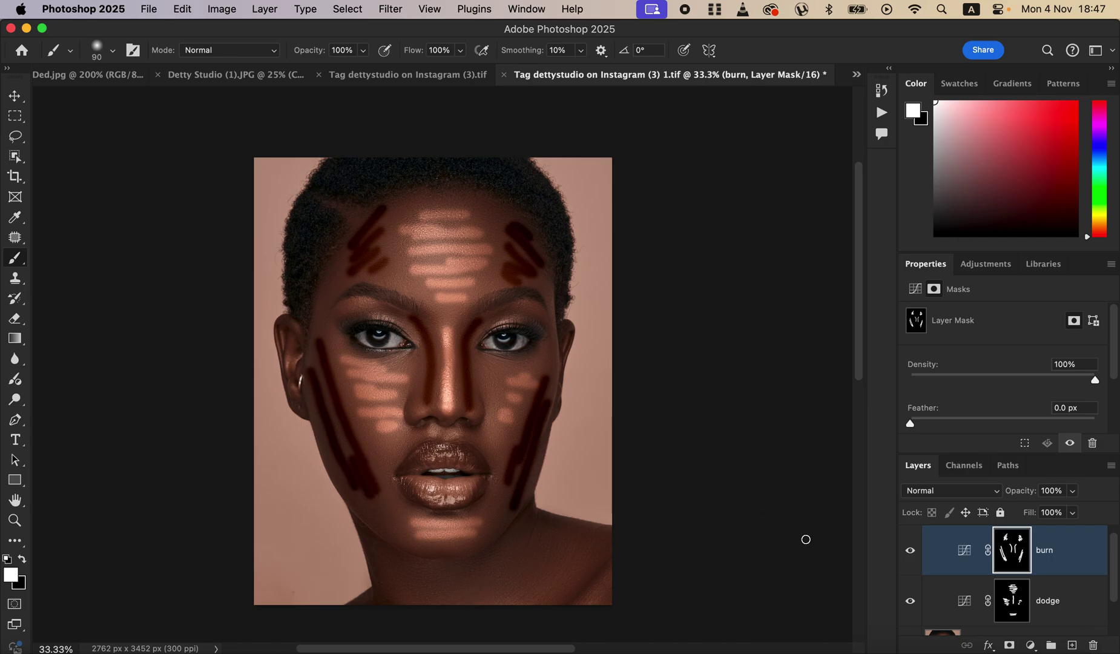
- Paint white strokes on the dodge layer's mask over the center of the neck and the shoulder
left_click(1007, 602)
mouse_move(437, 574)
left_mouse_down()
mouse_move(440, 589)
mouse_move(463, 594)
left_mouse_up()
left_click_drag(566, 576, 590, 549)
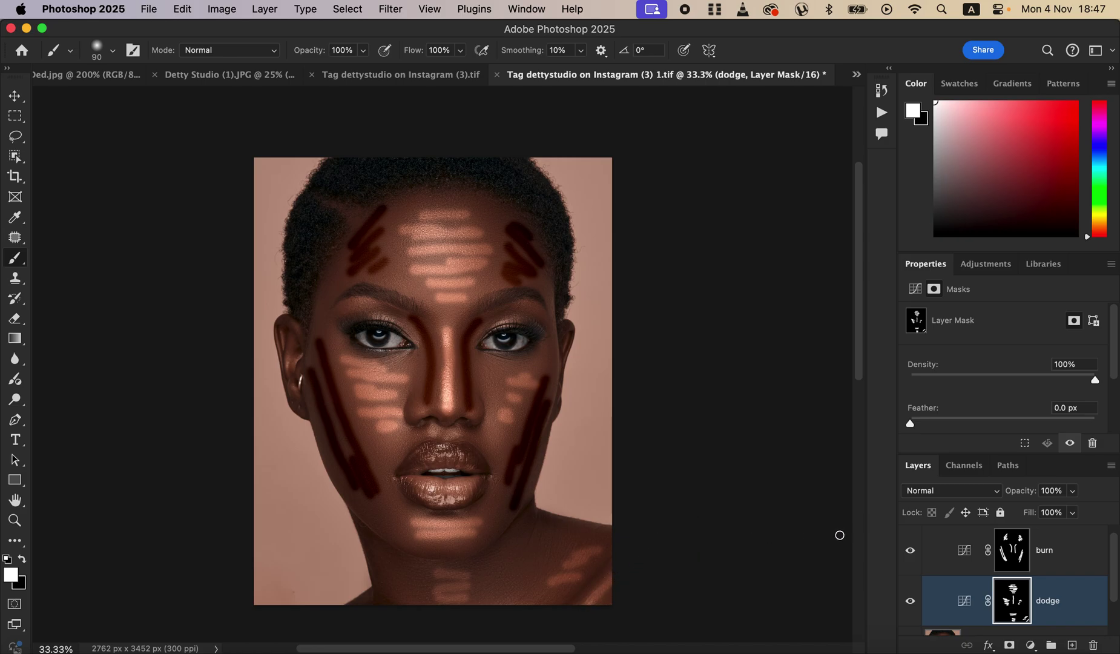
- Paint white strokes on the burn layer's mask along the side of the neck and below the shoulder highlight
left_click(1020, 558)
left_click_drag(595, 570, 564, 602)
left_click_drag(375, 560, 396, 599)
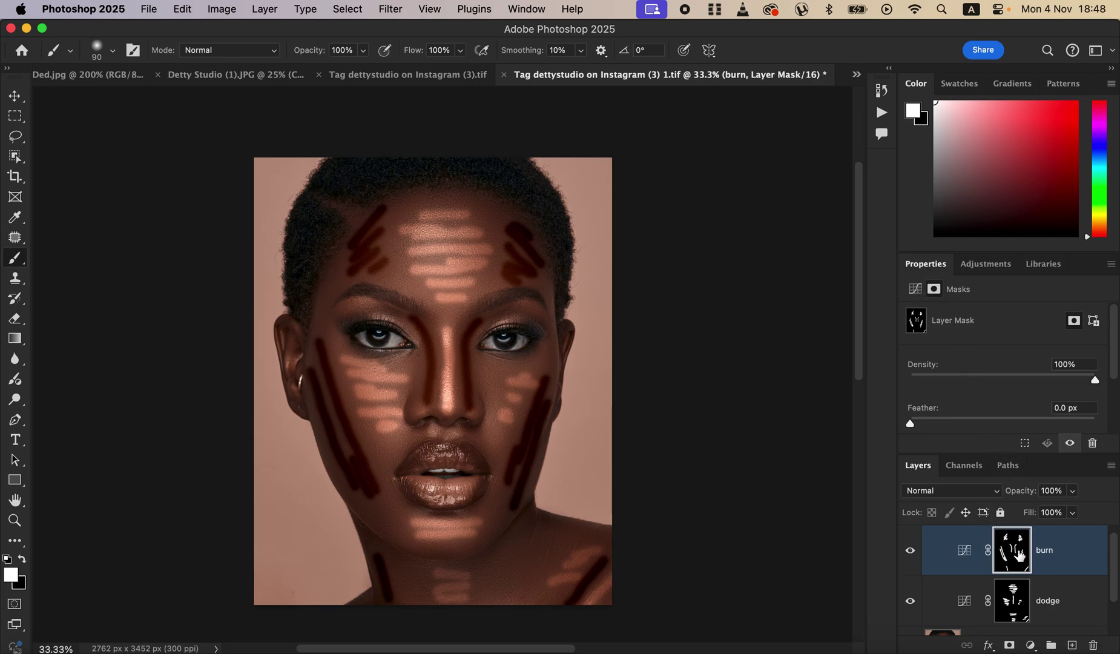
left_click(526, 7)
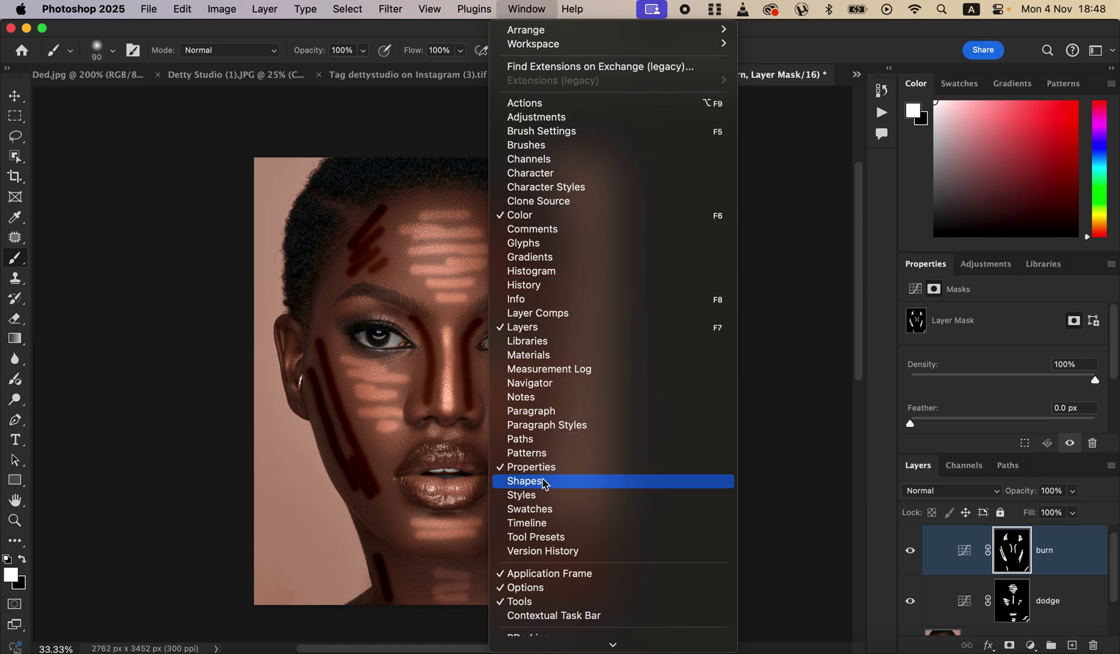
left_click(1011, 302)
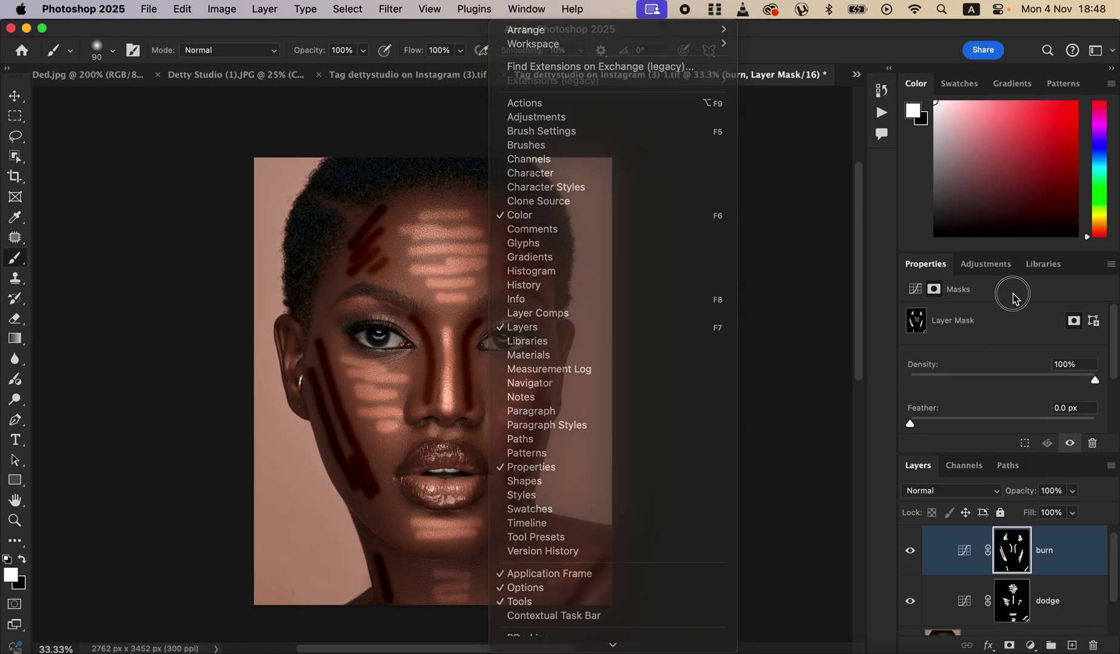
left_click(919, 290)
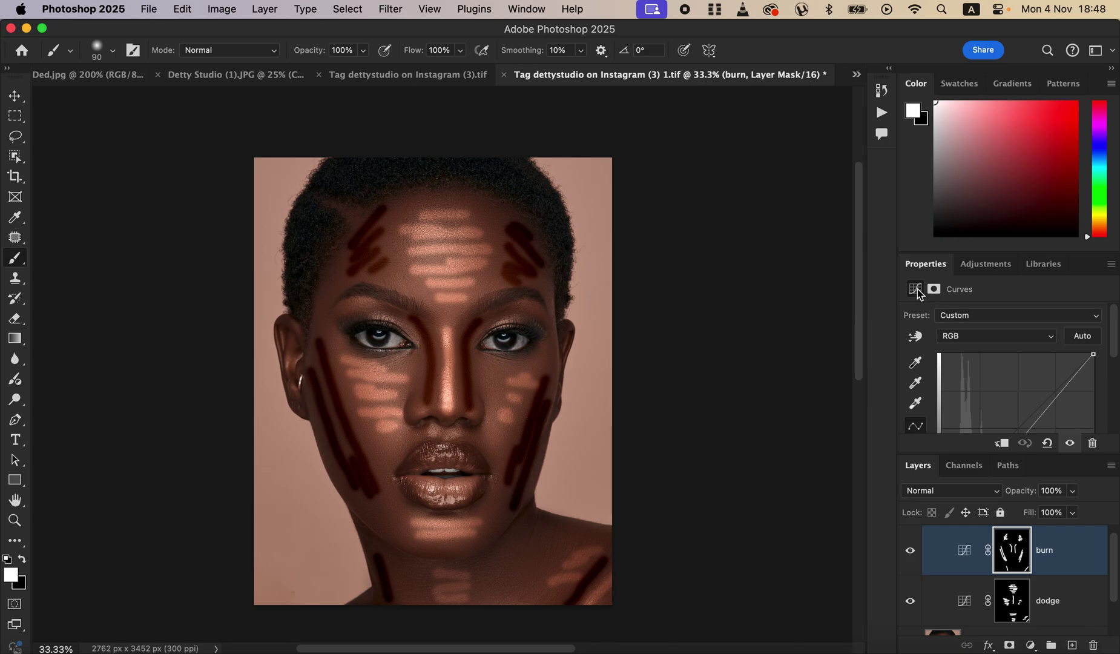
left_click(934, 289)
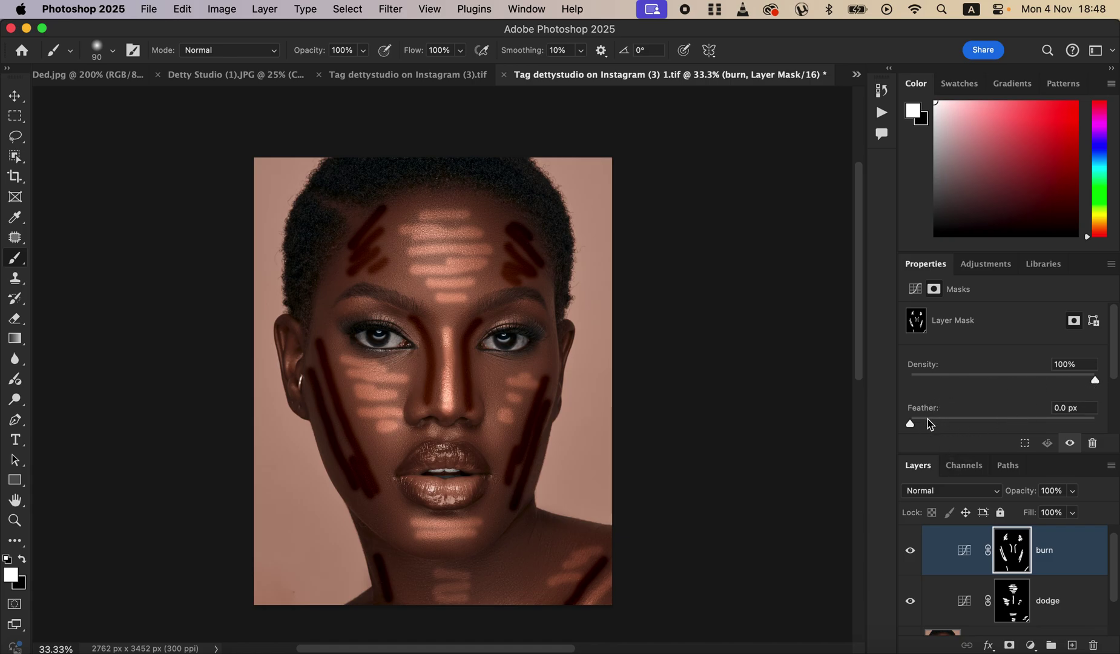
- Feather the burn layer's mask by 794.6 px and the dodge layer's mask by 131.9 px
left_click_drag(912, 425, 1089, 426)
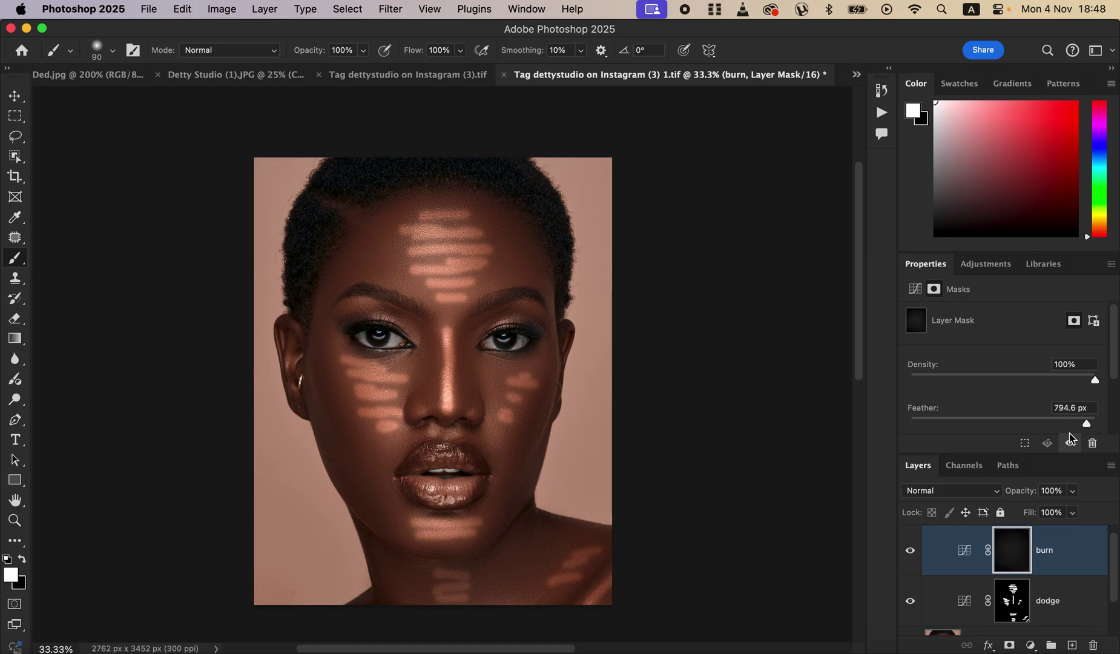
left_click(1017, 604)
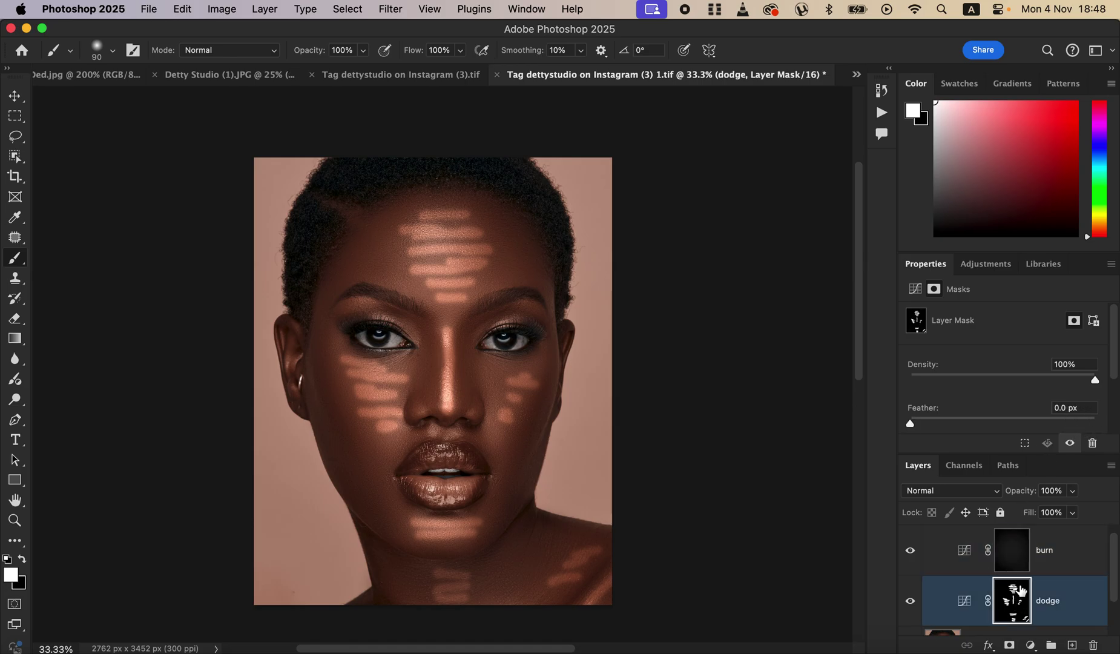
mouse_move(910, 424)
left_mouse_down()
mouse_move(1011, 435)
mouse_move(1041, 424)
left_mouse_up()
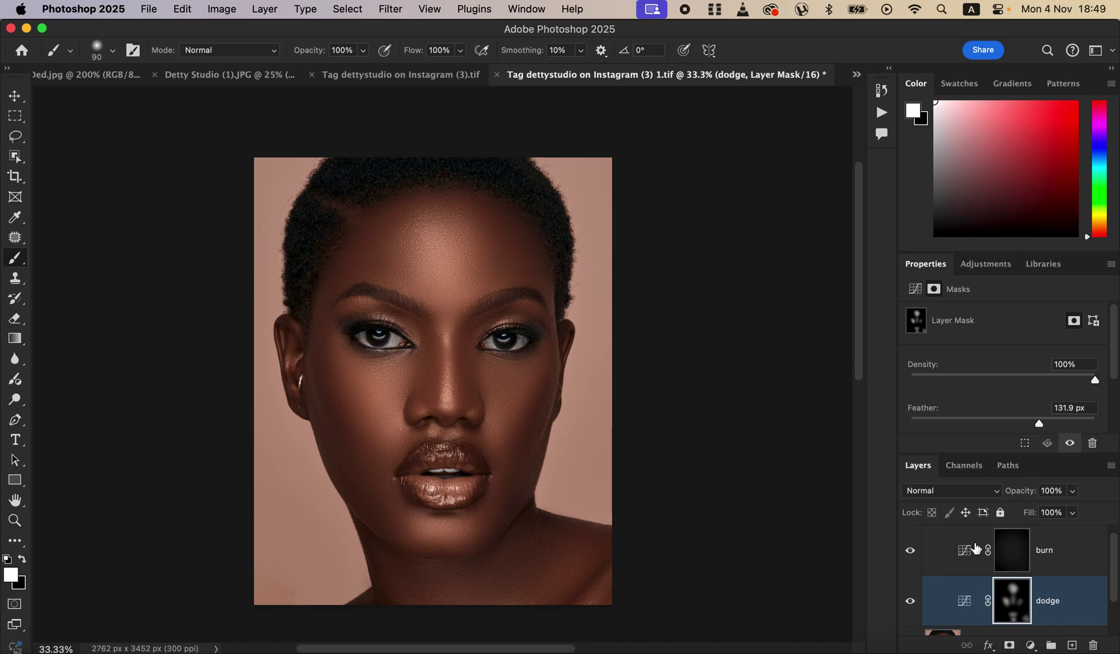
- Reduce the burn mask's feather slightly and collapse the DNB group
left_click(1015, 548)
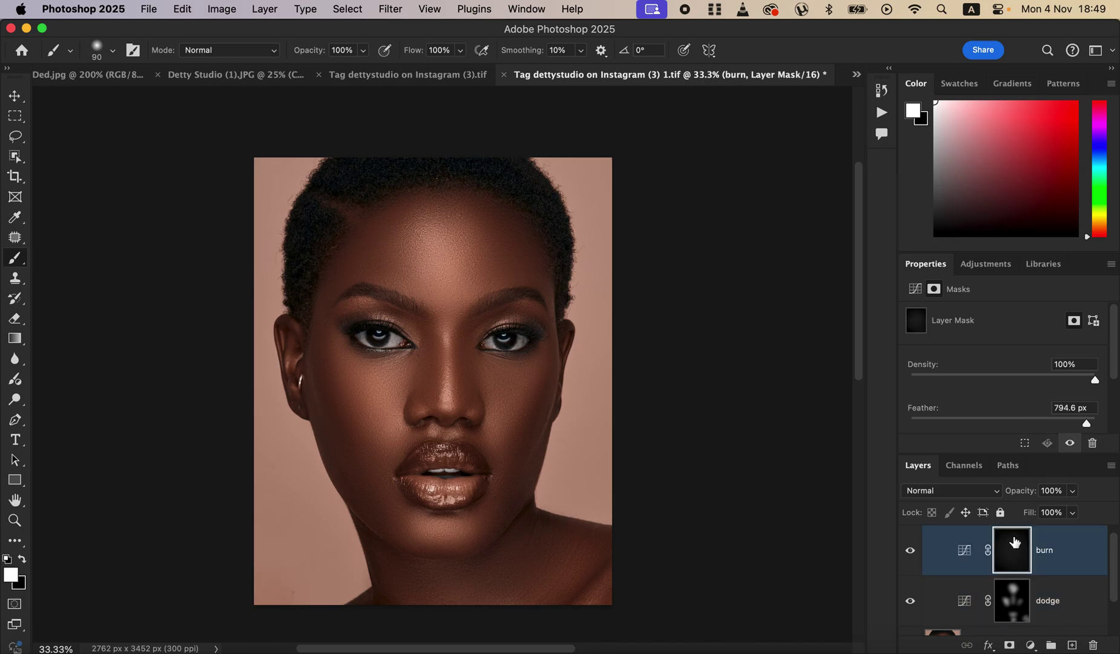
left_click_drag(1087, 423, 1081, 424)
scroll(1116, 566, "up", 1)
left_click(927, 535)
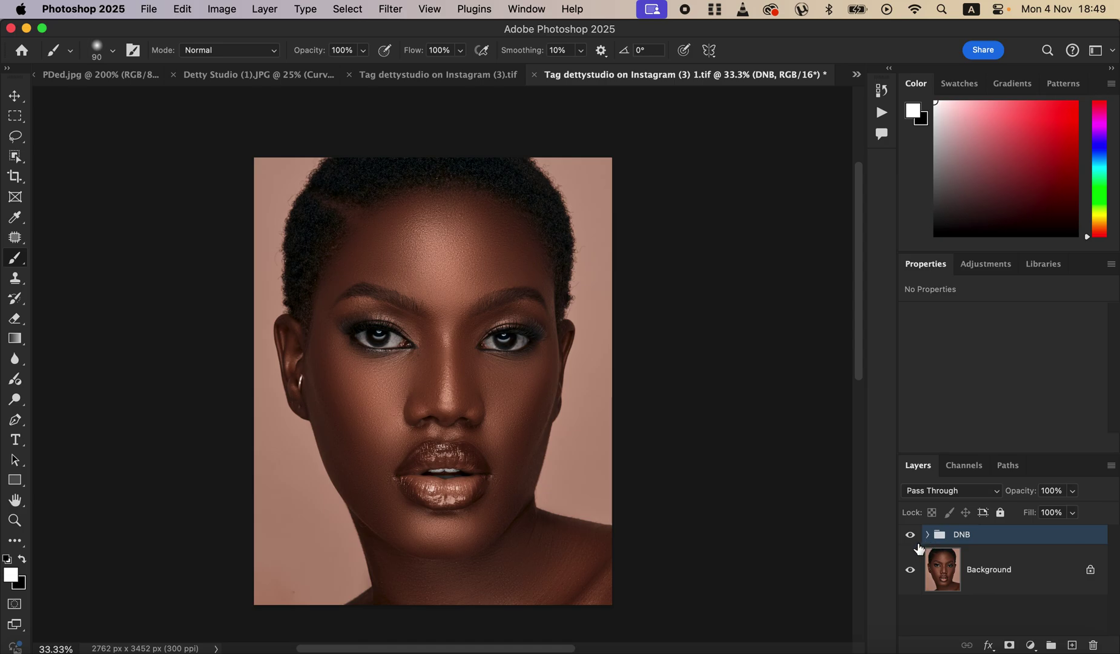
- Toggle the DNB group's visibility repeatedly to compare the portrait before and after contouring
left_click(910, 536)
left_click(911, 535)
left_click(911, 536)
left_click(910, 535)
left_click(912, 535)
left_click(912, 536)
left_click(910, 537)
left_click(910, 536)
left_click(909, 539)
left_click(909, 537)
- Lower the opacity of the burn layer inside the DNB group to about 49% and collapse the group again
left_click(927, 535)
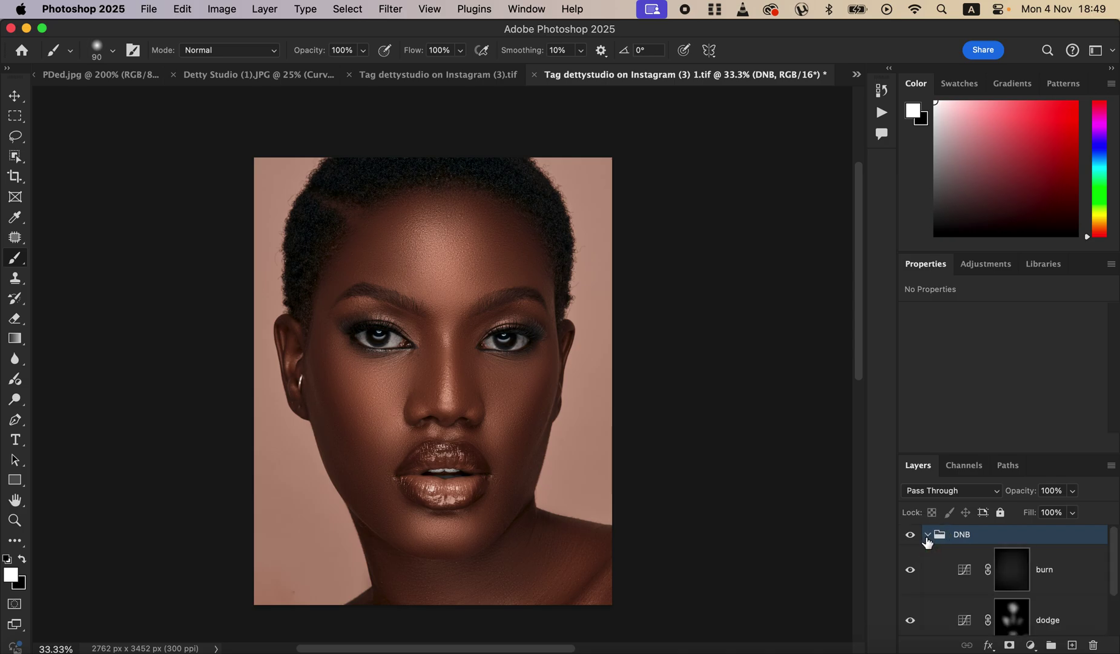
left_click(1069, 579)
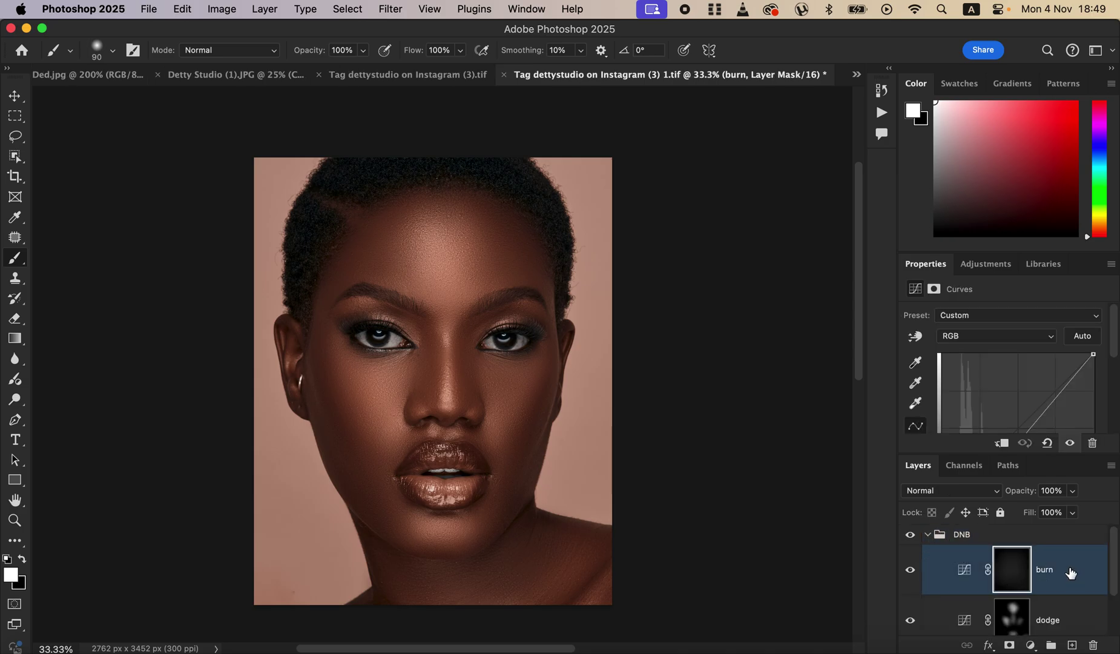
left_click(1072, 491)
left_click_drag(1077, 509, 1041, 515)
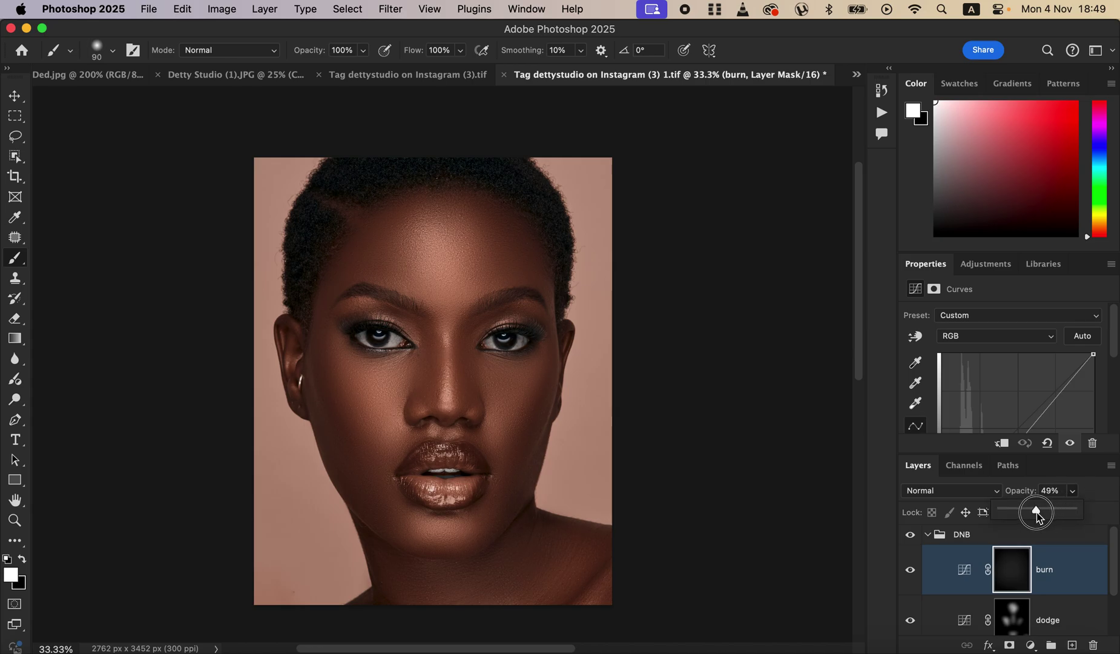
left_click(1075, 609)
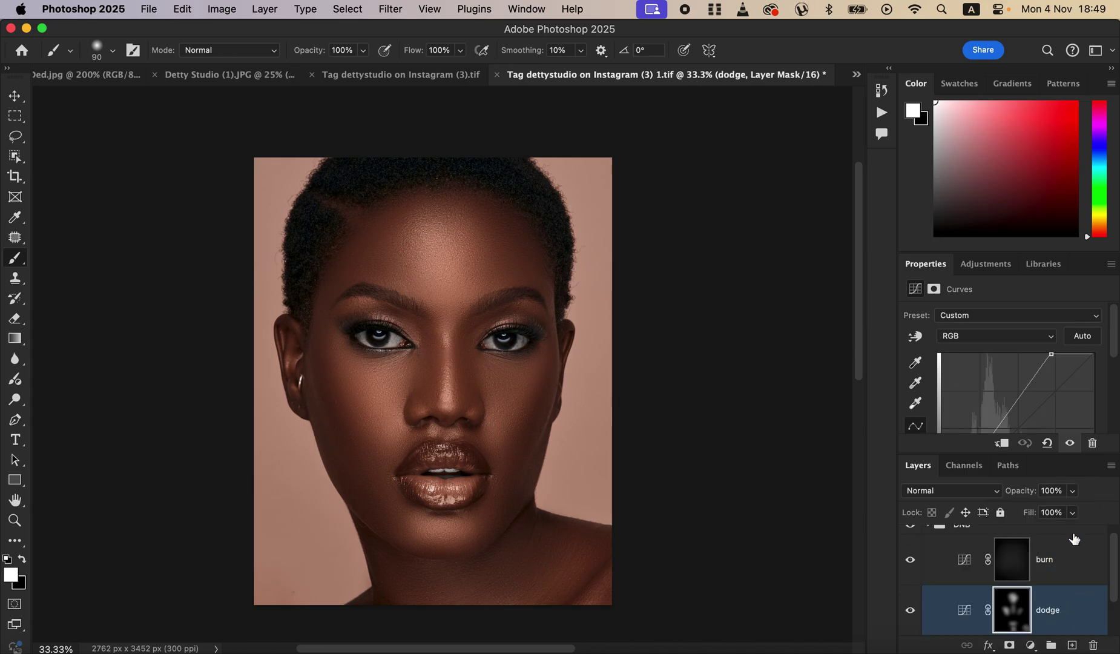
left_click(930, 533)
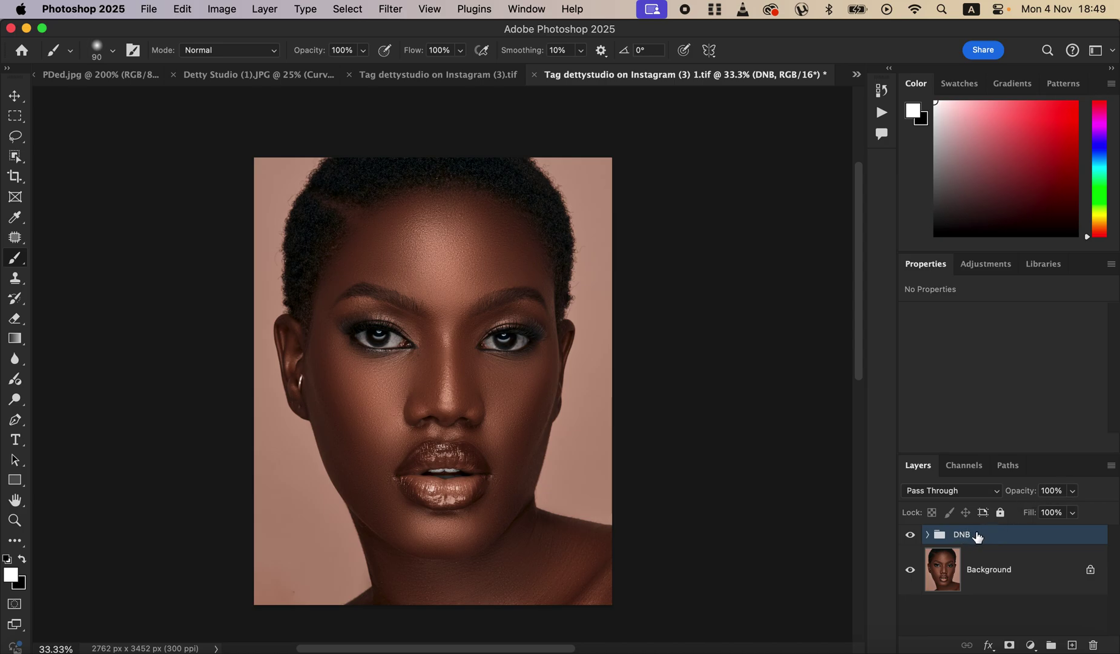
- Test the DNB group's opacity and switch its visibility off and on to judge the strength of the contouring
left_click(1073, 491)
left_click_drag(1061, 514, 1074, 510)
left_click(912, 536)
left_click(912, 537)
left_click(912, 537)
left_click(913, 538)
left_click(913, 537)
left_click(913, 537)
left_click(913, 538)
left_click(913, 538)
- Add a Curves adjustment layer above the DNB group and brighten the image by pulling its white input point inward
left_click(1031, 644)
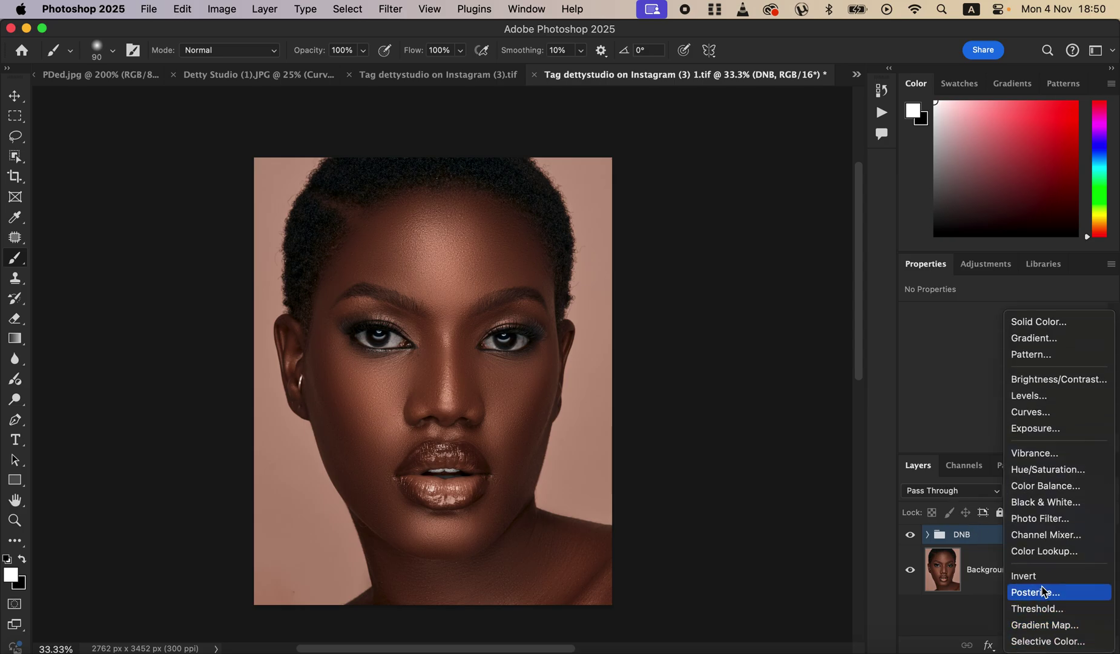
left_click(1041, 416)
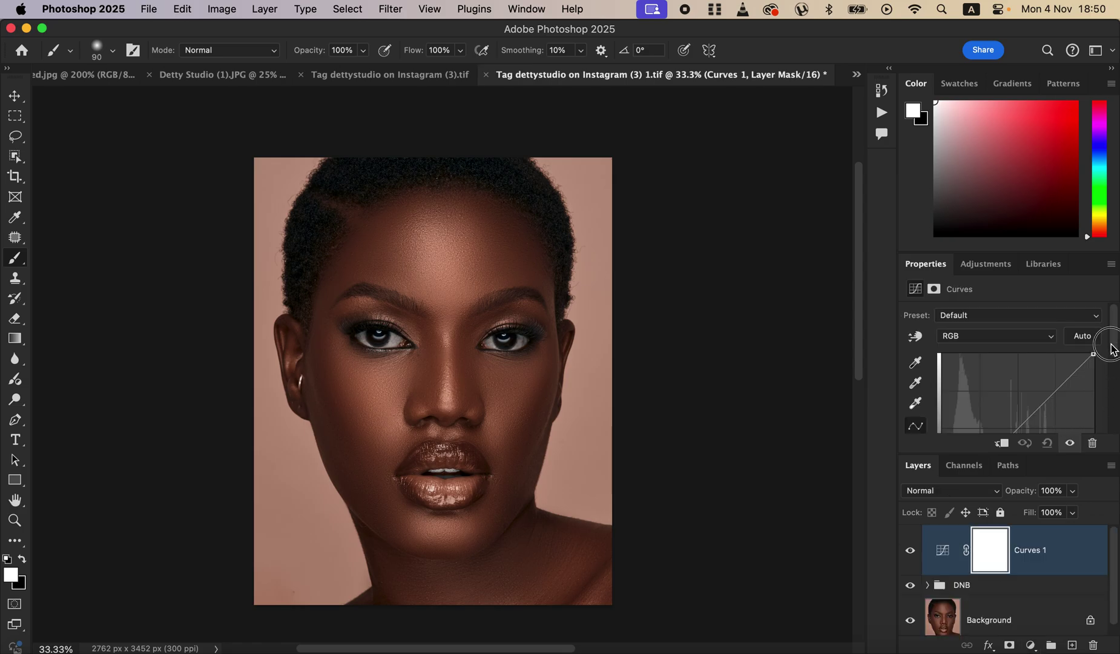
scroll(1113, 350, "down", 5)
left_click_drag(1093, 418, 1064, 419)
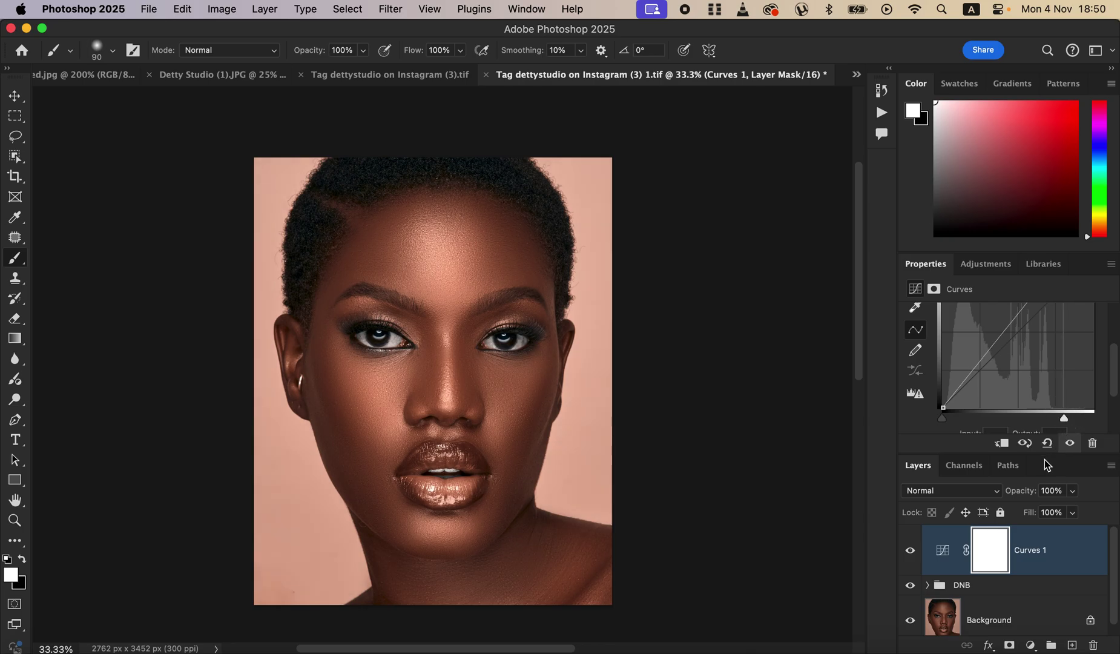
- In the Curves 1 blending options, move the underlying layer's black Blend If slider to 110, then extend it further toward the highlights
double_click(1080, 562)
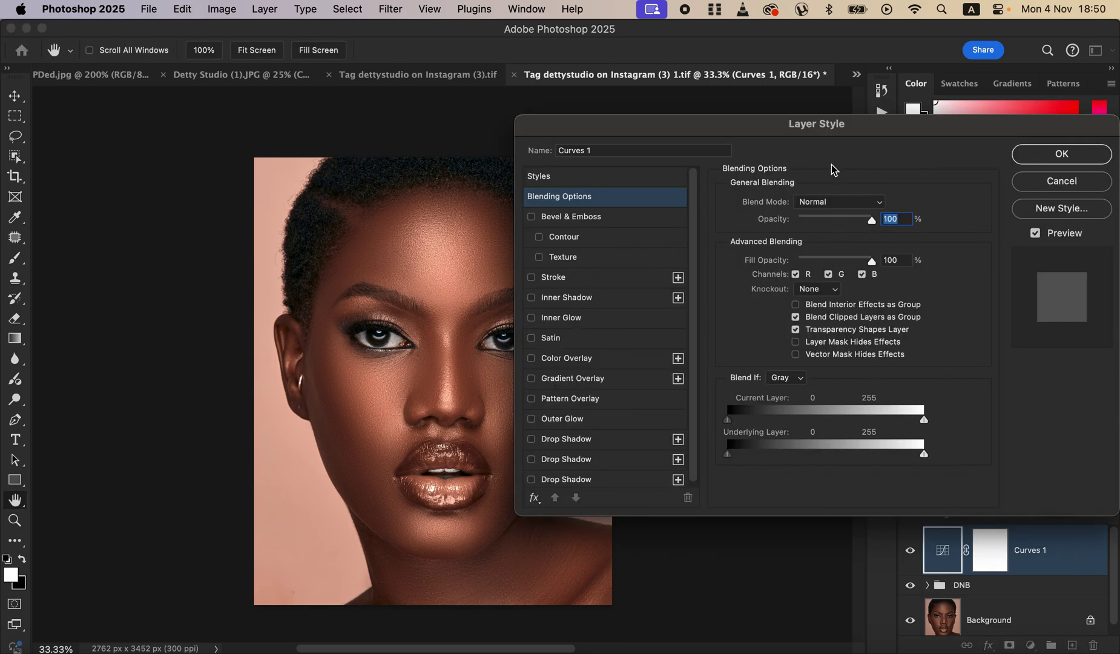
left_click_drag(858, 128, 918, 124)
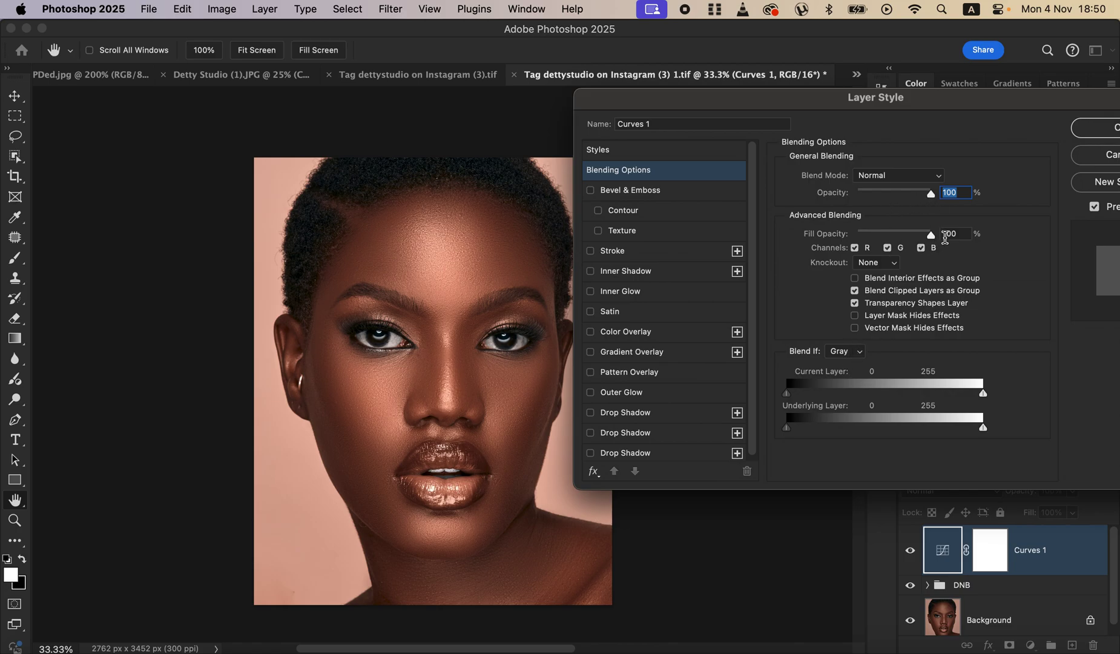
left_click(789, 437)
left_click_drag(789, 436, 874, 432)
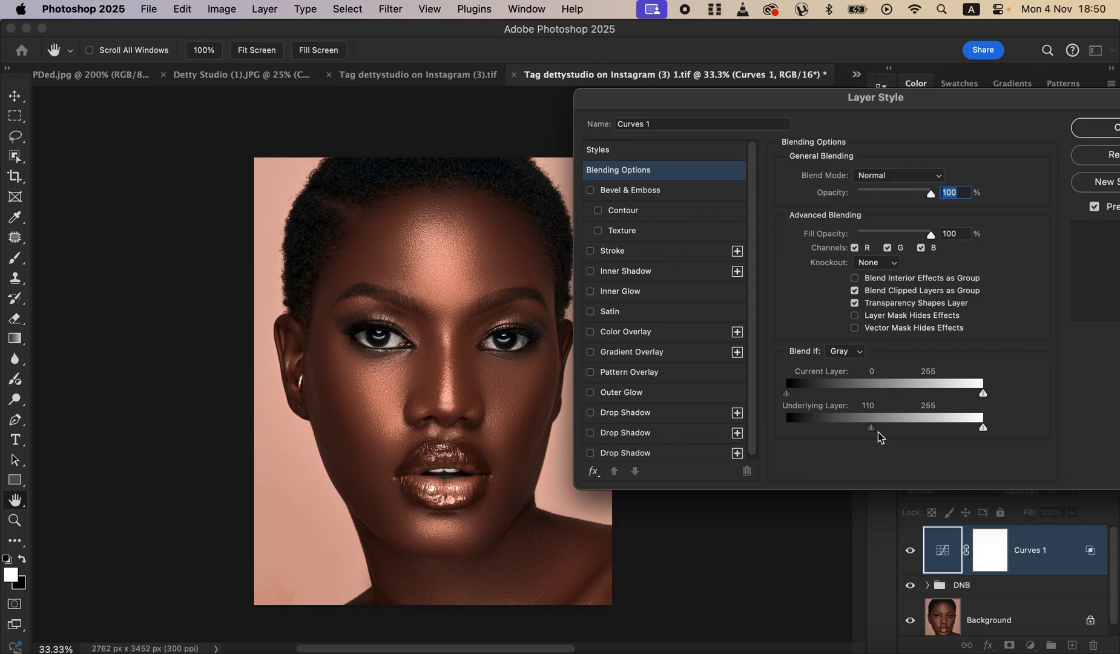
left_click_drag(875, 431, 929, 422)
left_click(1101, 133)
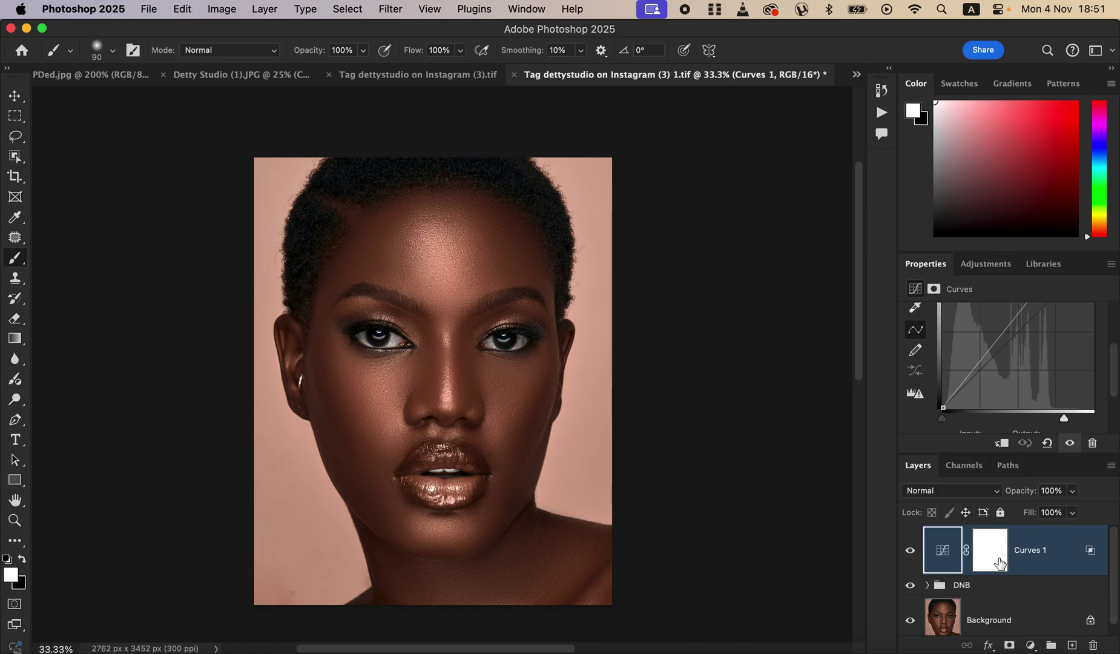
- Invert the Curves 1 mask to black and paint white over the face, neck and shoulder with a 700 px soft brush
left_click(998, 560)
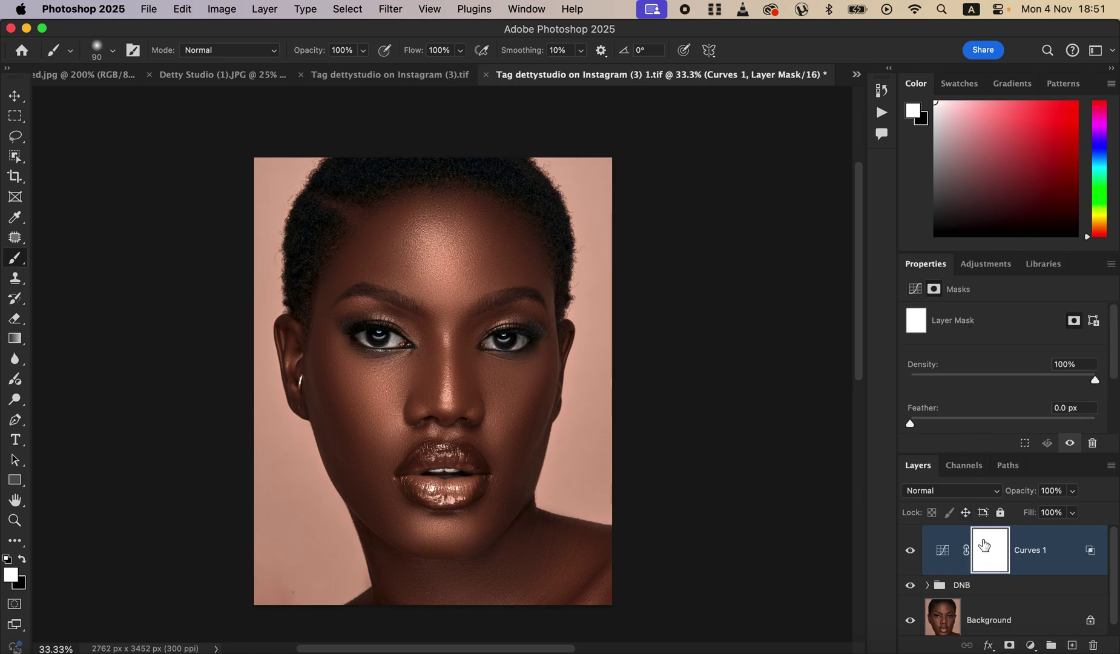
key("super+i")
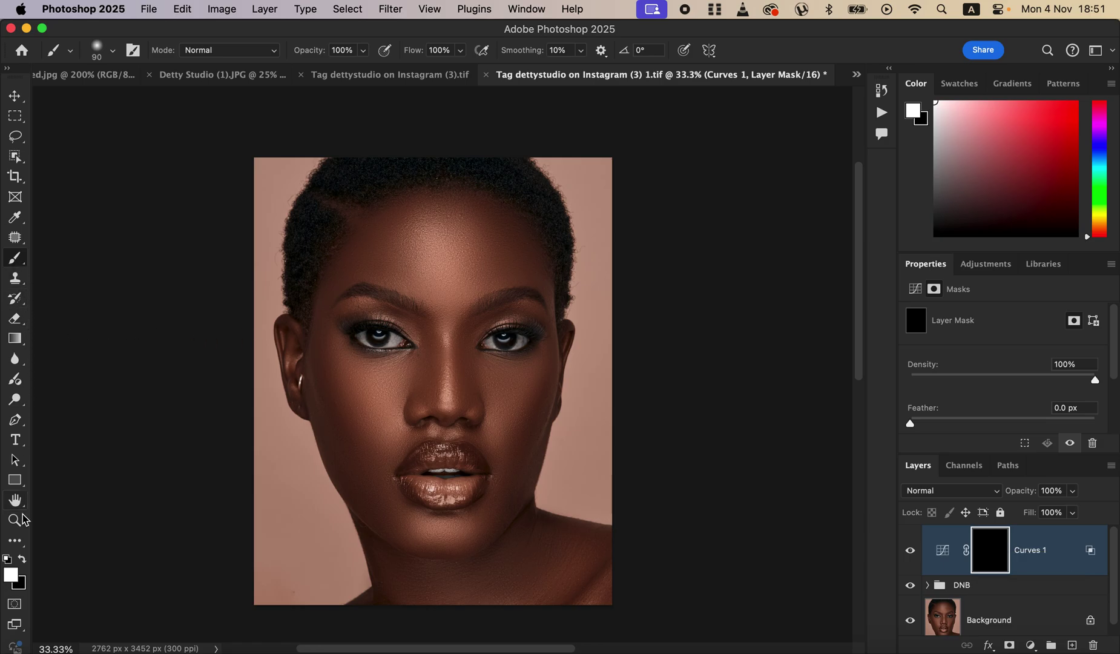
key("bracketright")
key("bracketright")
key("bracketright")
key("bracketright")
key("bracketright")
key("bracketright")
key("bracketright")
key("bracketright")
key("bracketright")
key("bracketright")
key("bracketright")
mouse_move(457, 253)
left_mouse_down()
mouse_move(397, 245)
mouse_move(475, 247)
mouse_move(463, 217)
mouse_move(420, 228)
mouse_move(459, 382)
mouse_move(460, 373)
mouse_move(459, 455)
mouse_move(435, 493)
mouse_move(460, 489)
mouse_move(428, 523)
mouse_move(456, 526)
mouse_move(370, 423)
mouse_move(357, 432)
mouse_move(371, 455)
mouse_move(336, 392)
mouse_move(327, 335)
mouse_move(354, 241)
mouse_move(354, 254)
mouse_move(412, 227)
mouse_move(452, 229)
mouse_move(482, 258)
mouse_move(520, 251)
mouse_move(427, 215)
mouse_move(417, 232)
mouse_move(458, 251)
mouse_move(467, 386)
mouse_move(509, 393)
mouse_move(506, 499)
mouse_move(447, 554)
mouse_move(442, 577)
mouse_move(585, 577)
mouse_move(372, 404)
mouse_move(374, 240)
mouse_move(510, 237)
mouse_move(502, 246)
mouse_move(567, 303)
left_mouse_up()
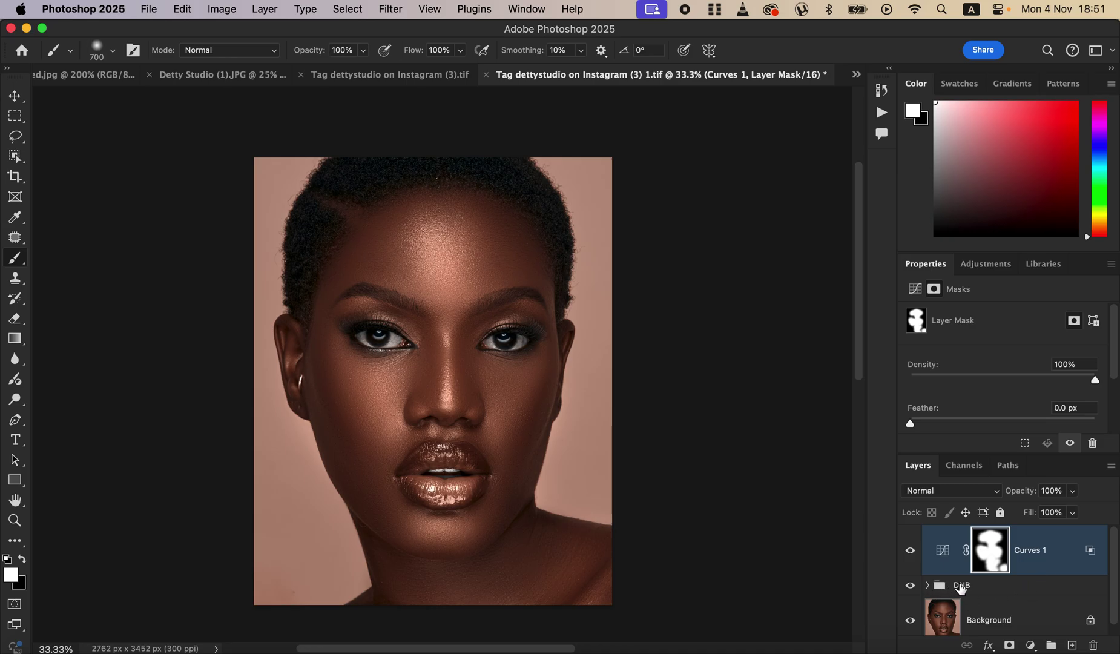
- Isolate the Background layer and restore all layers repeatedly to compare the original portrait with the finished edit
left_click(911, 624)
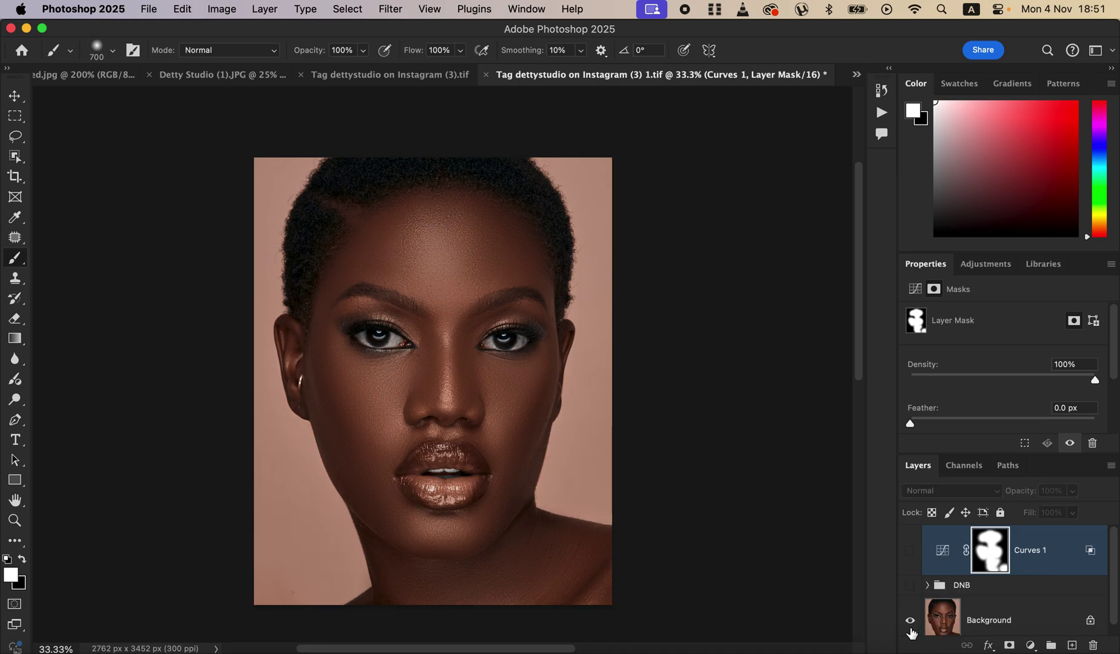
left_click(910, 624, "alt")
left_click(910, 624, "alt")
left_click(911, 623, "alt")
left_click(911, 624, "alt")
left_click(911, 624, "alt")
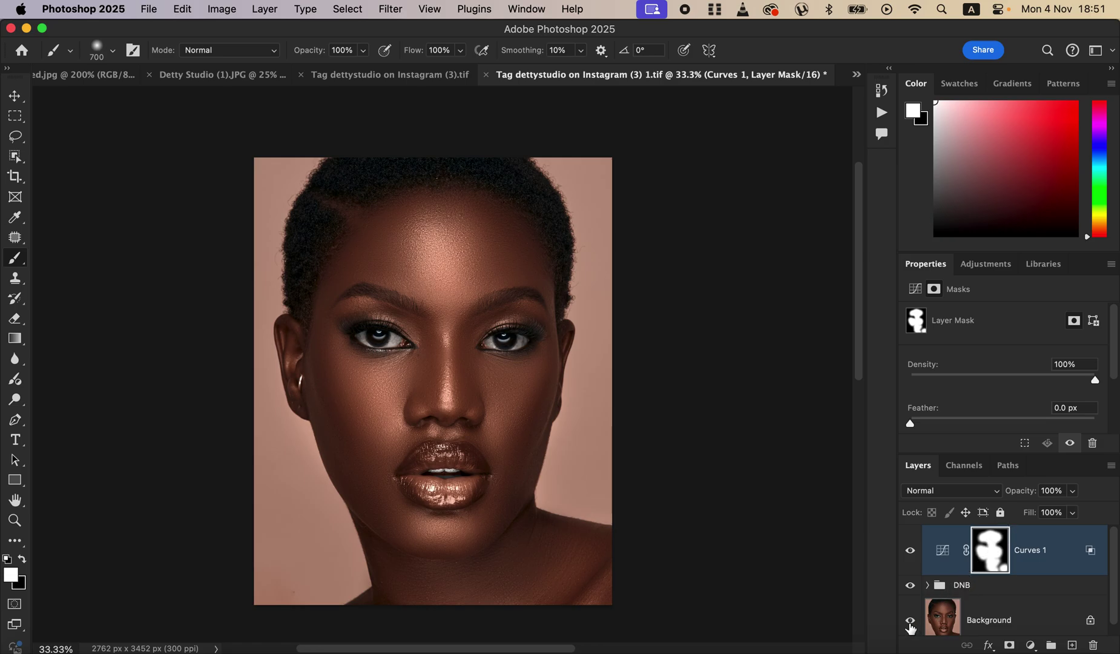
left_click(909, 623)
left_click(909, 623)
left_click(910, 624, "alt")
left_click(910, 624, "alt")
left_click(910, 623, "alt")
left_click(910, 624, "alt")
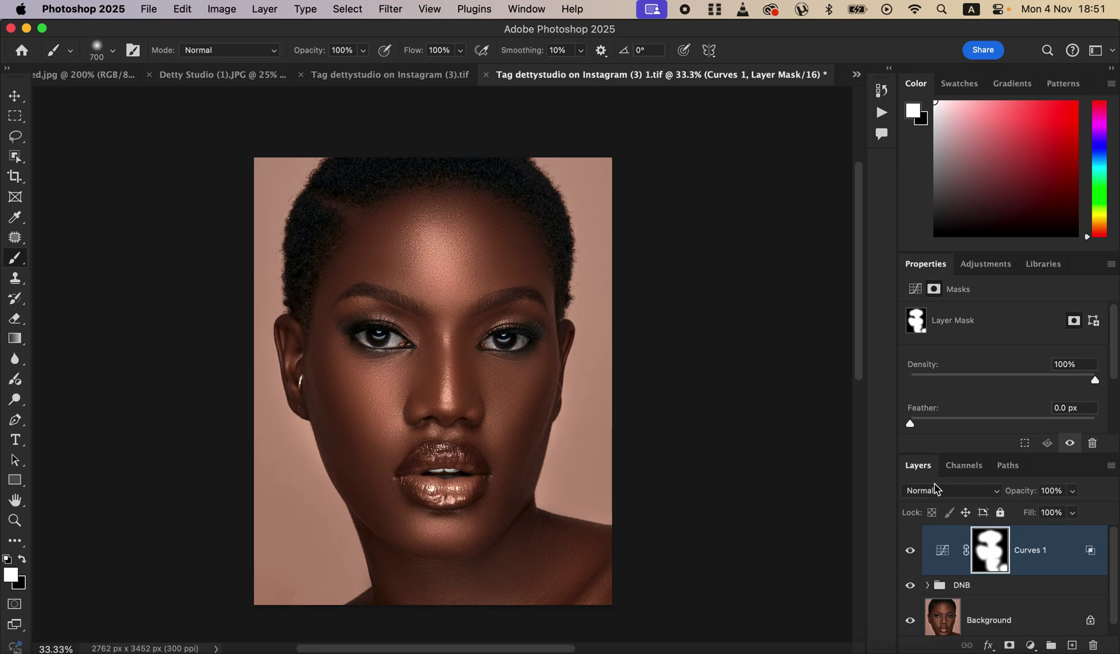